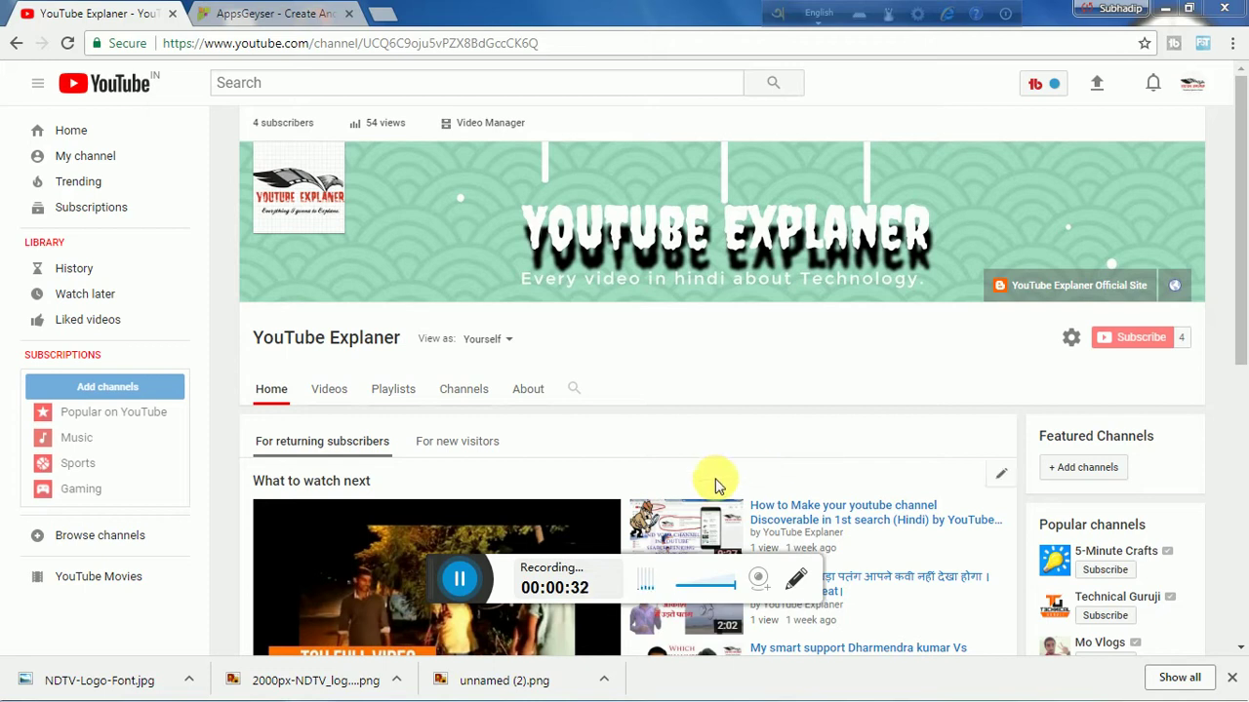
- Circle the gear and Subscribe area with the thickest ellipse pen
click(792, 583)
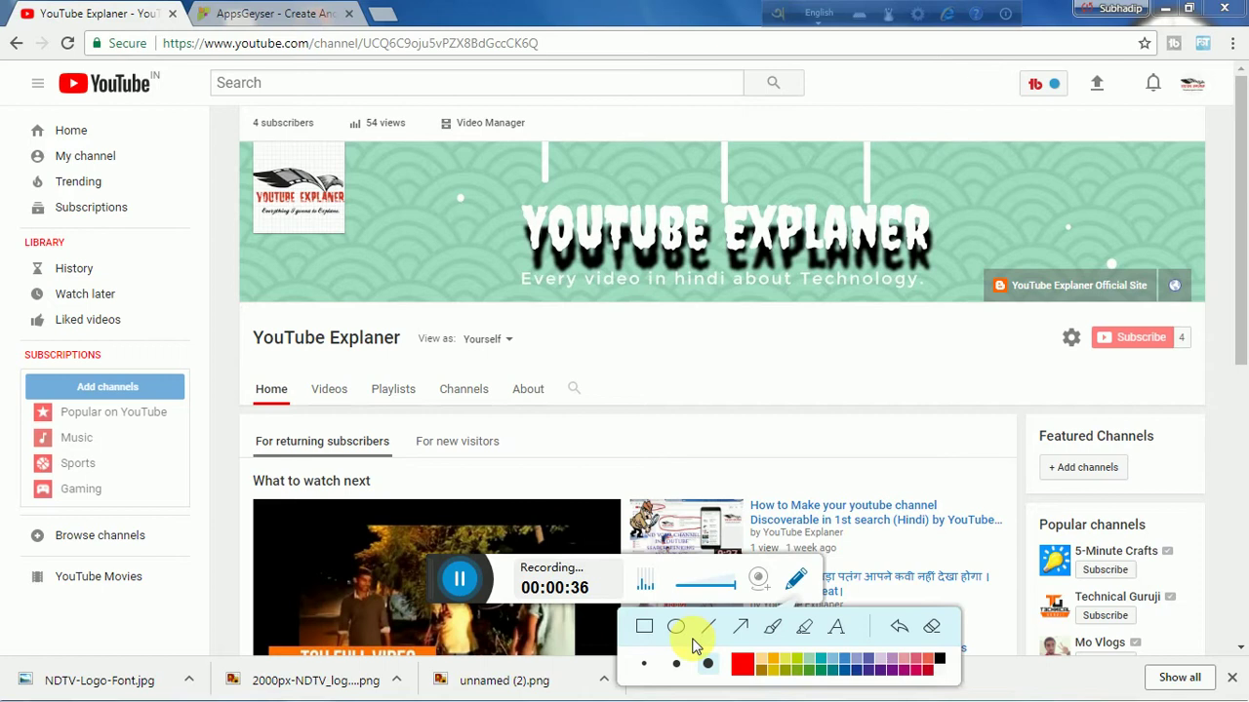
click(683, 629)
click(708, 665)
drag(1053, 312, 1210, 379)
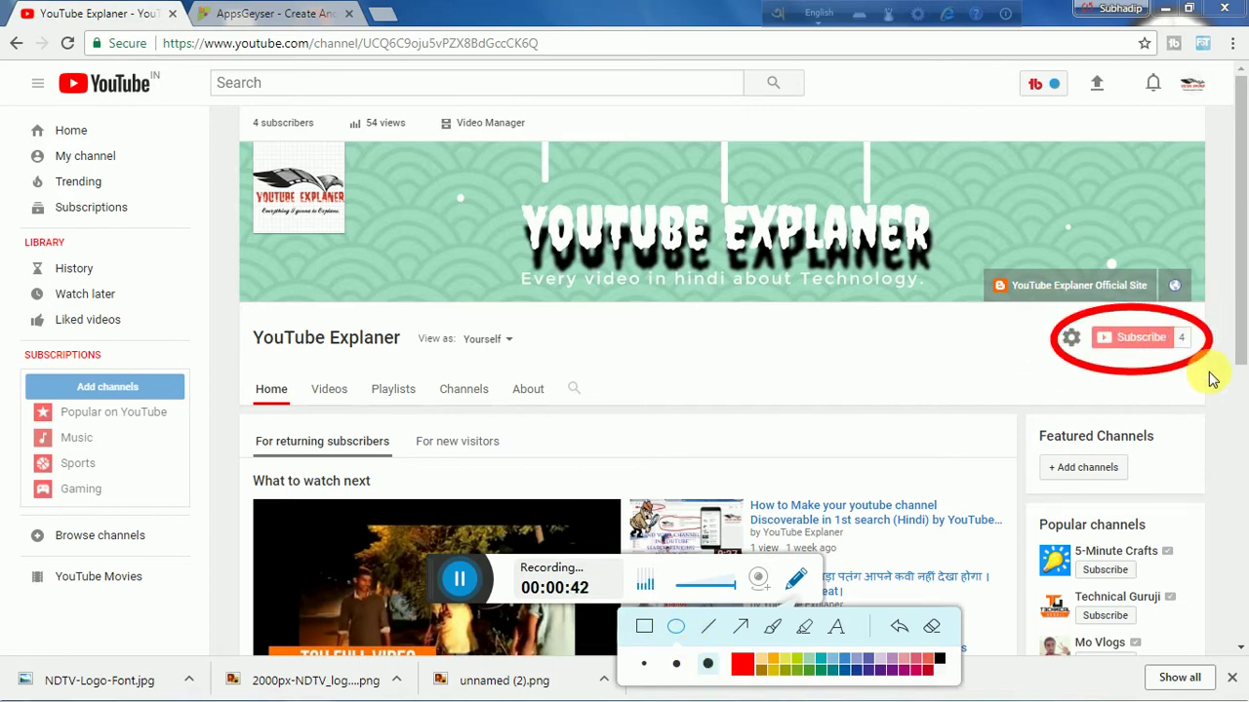
- Point an arrow at the circled Subscribe area, clear the drawings, and switch to AppsGeyser
click(745, 629)
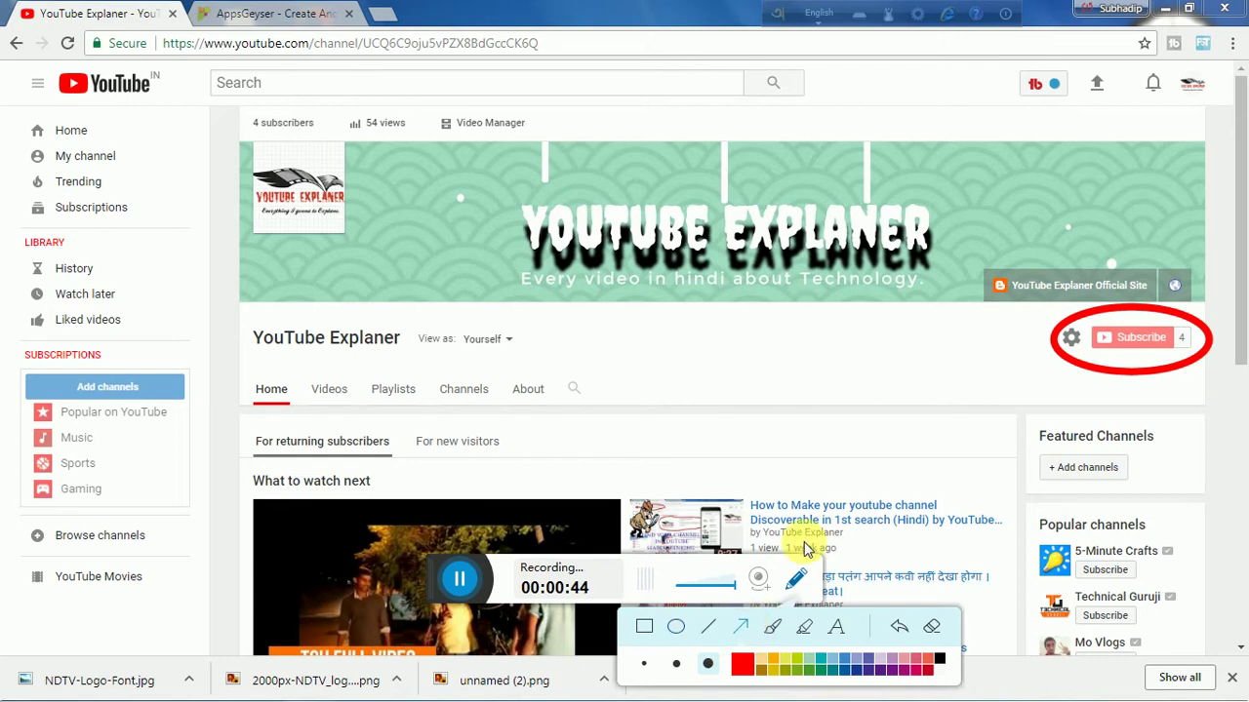
drag(836, 454, 1045, 362)
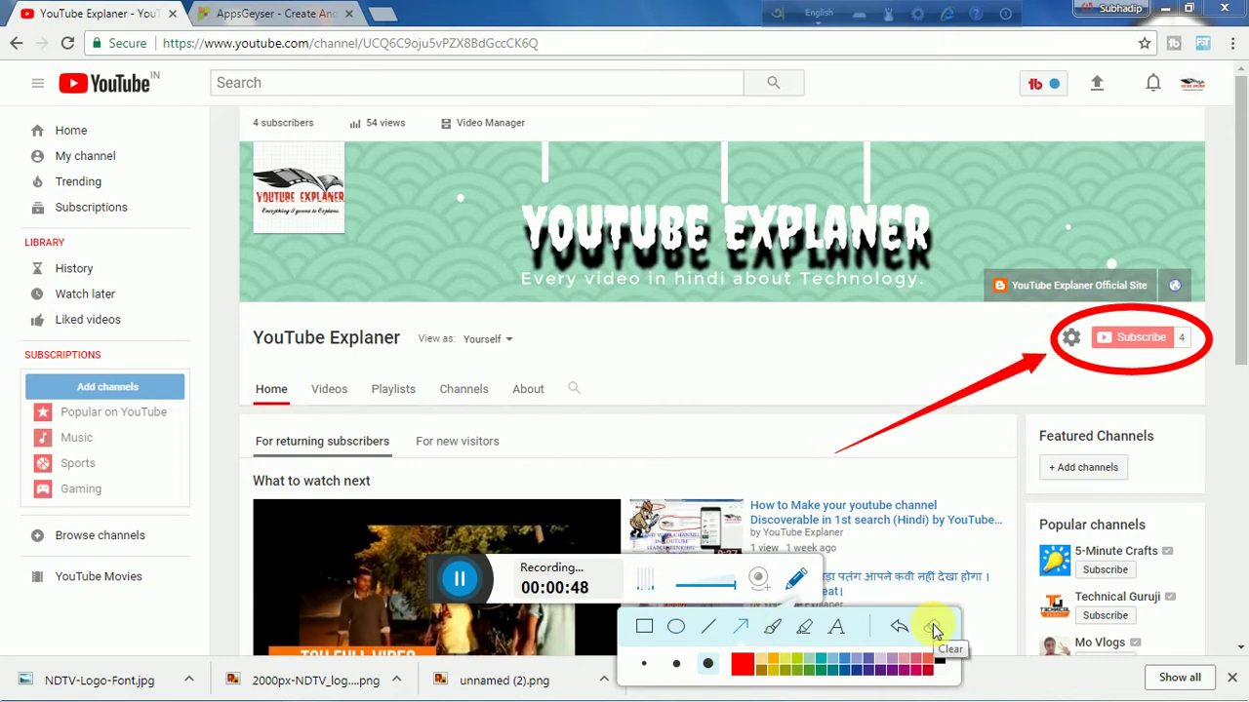
click(933, 630)
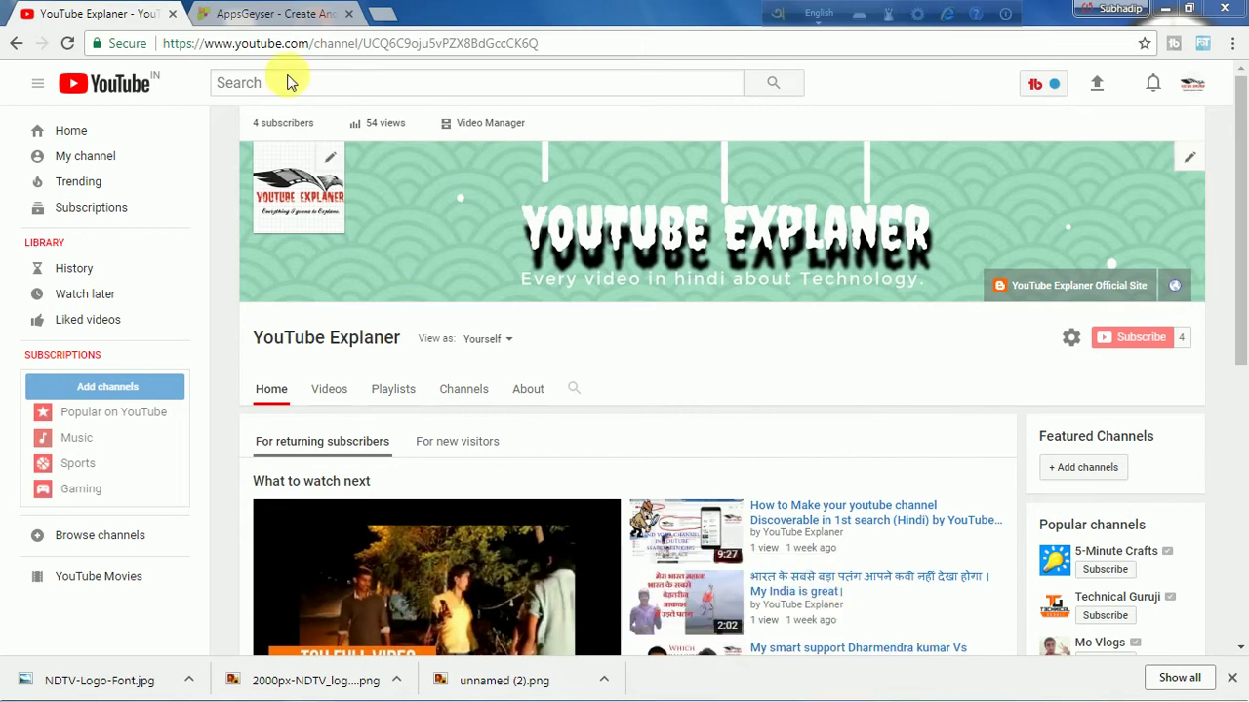
click(250, 10)
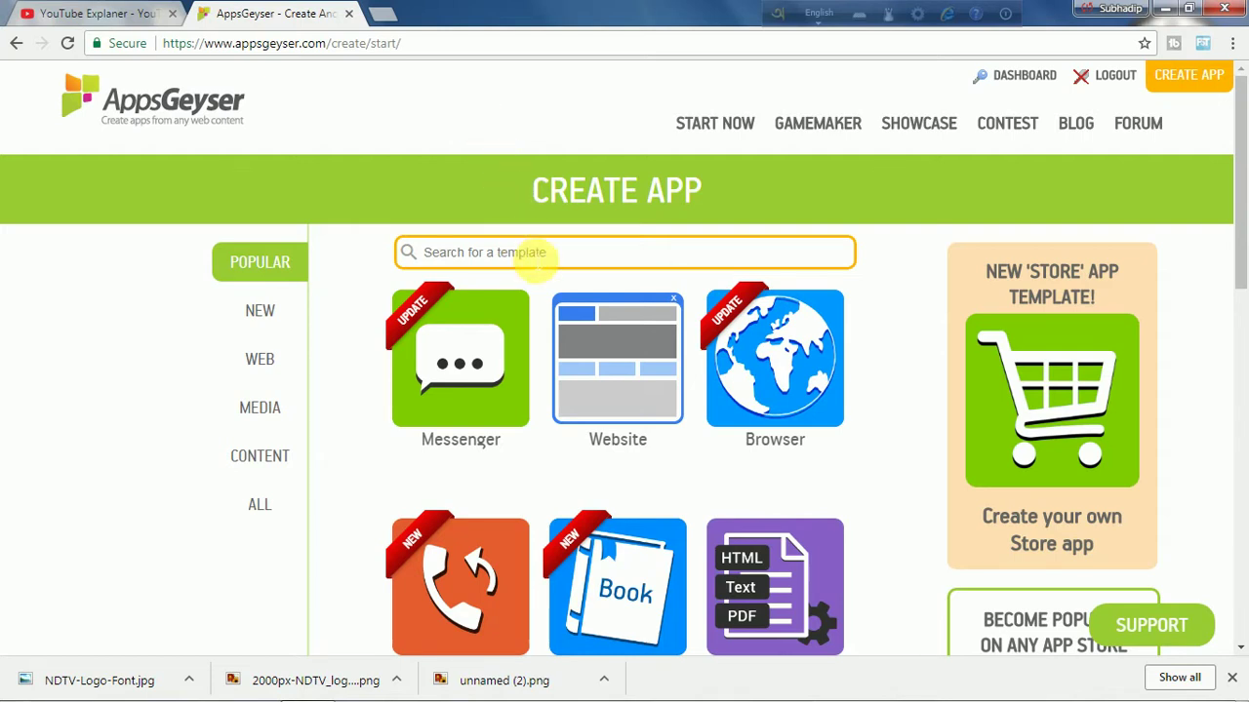
- Pick the Website template, then return to the YouTube Explaner channel page's address bar
click(602, 332)
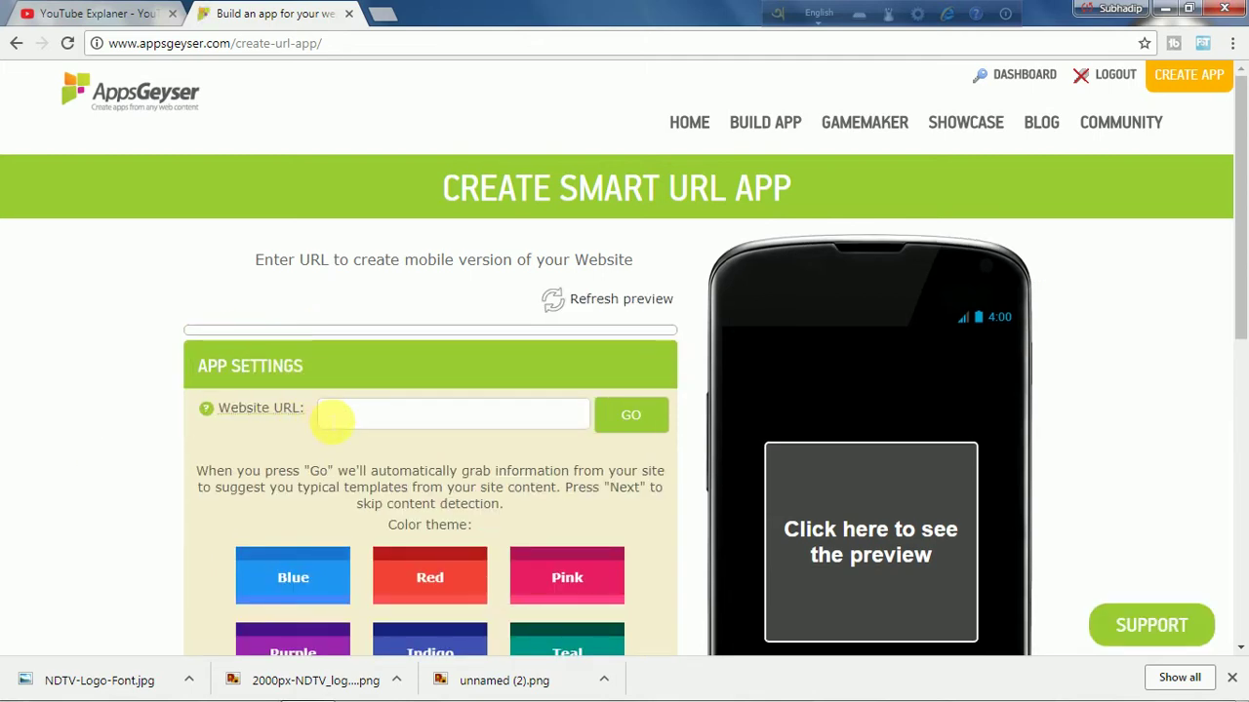
click(75, 10)
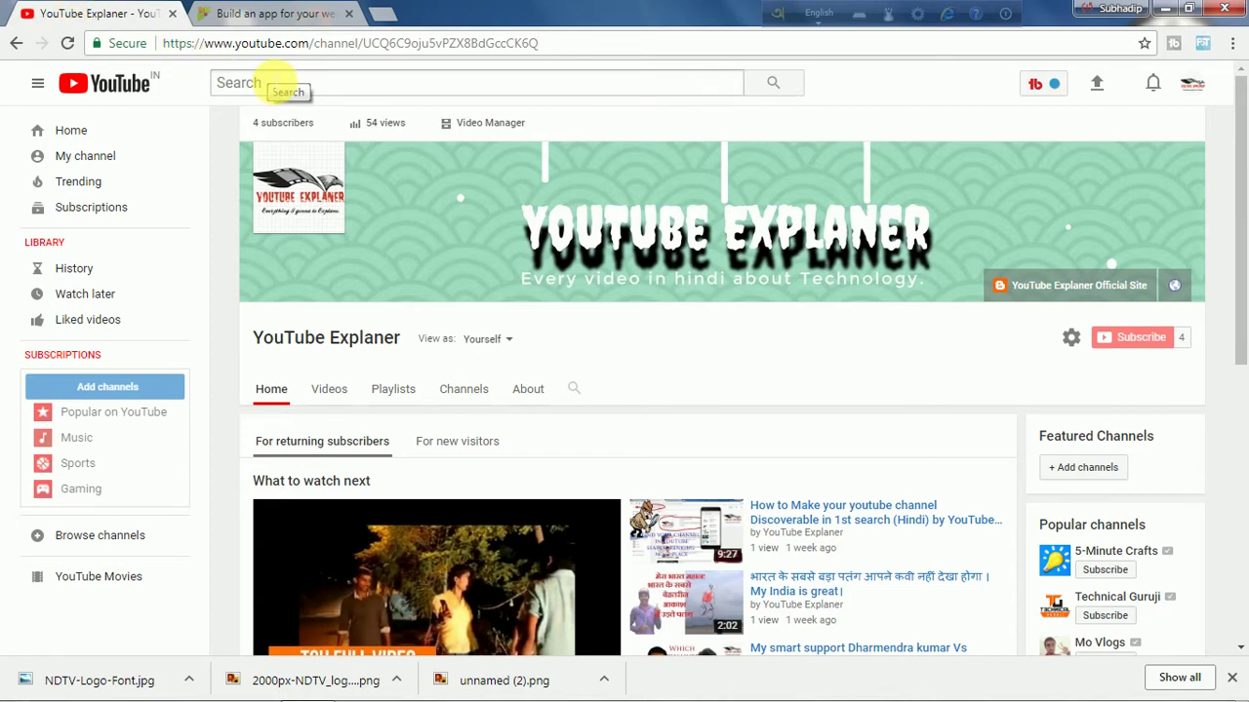
click(389, 44)
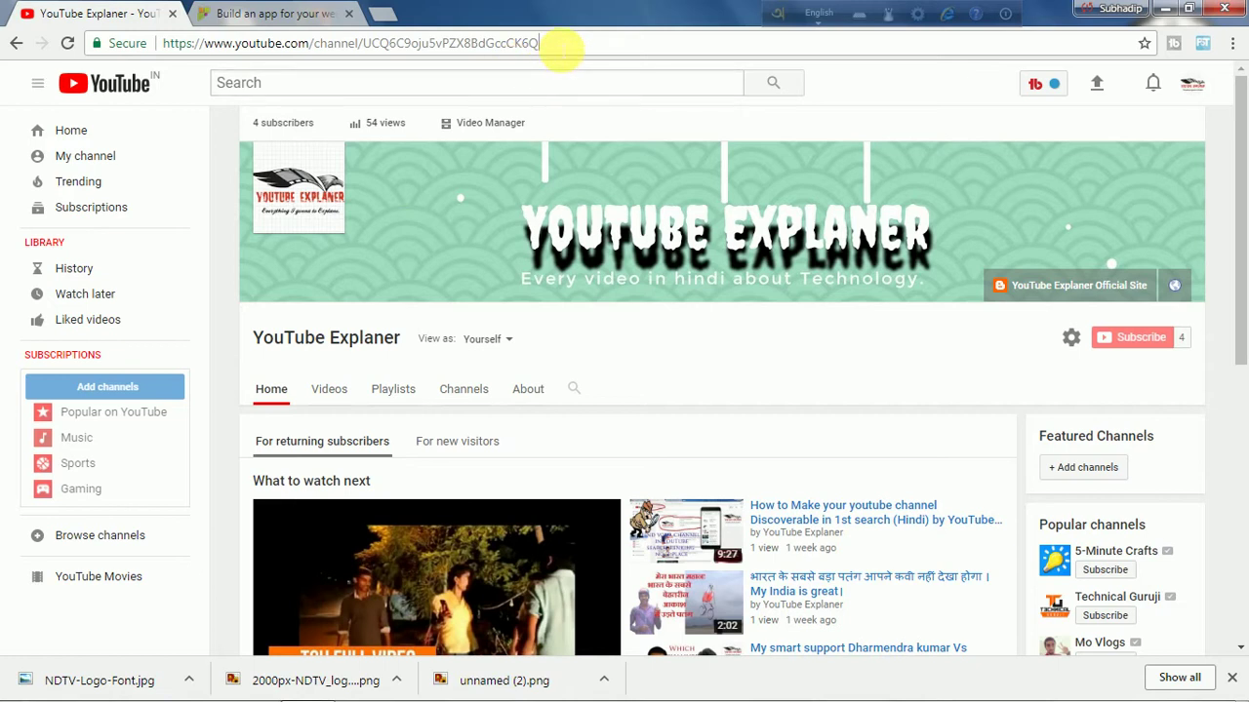
- Copy the YouTube channel's URL into AppsGeyser's Website URL field and load it
click(561, 46)
right_click(527, 51)
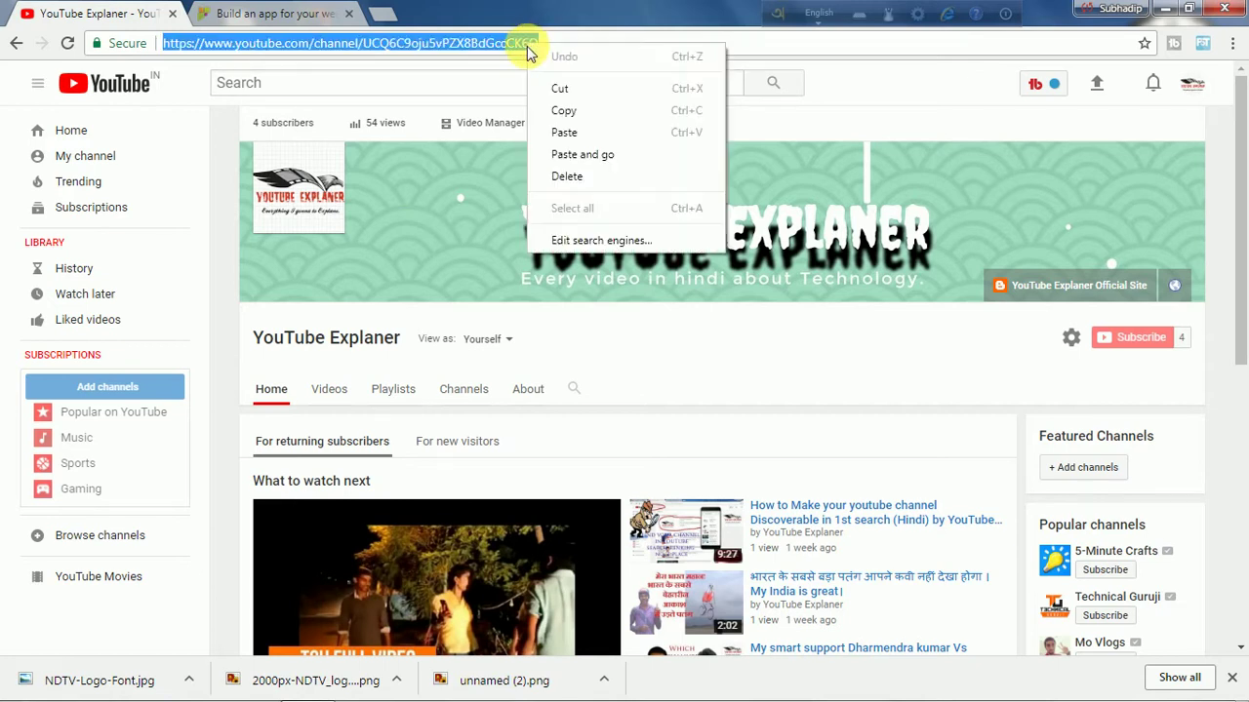
click(563, 110)
click(273, 12)
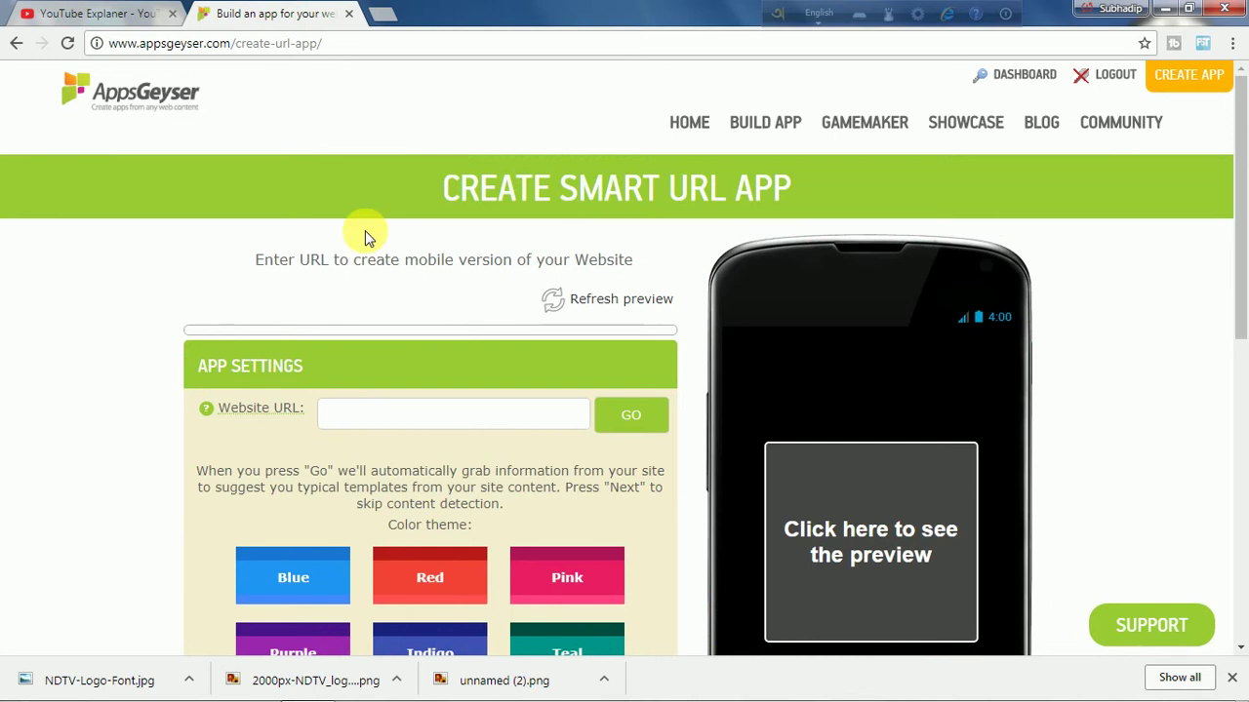
right_click(359, 421)
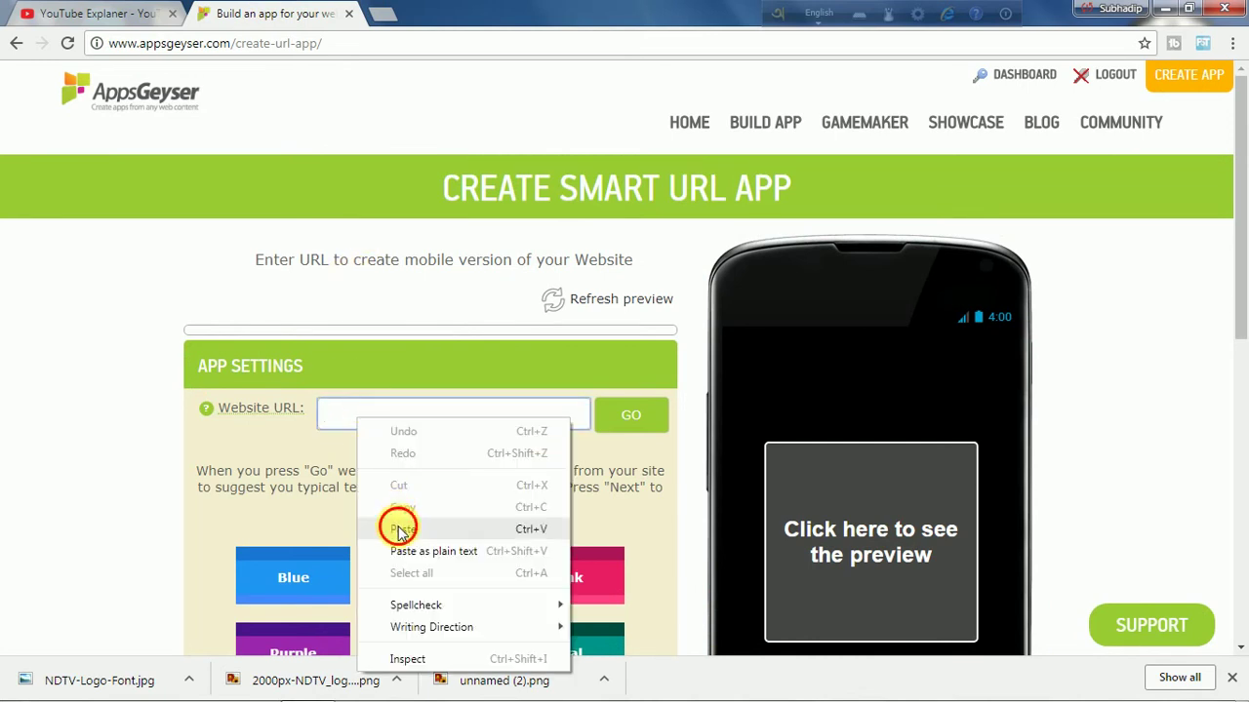
click(400, 528)
click(627, 417)
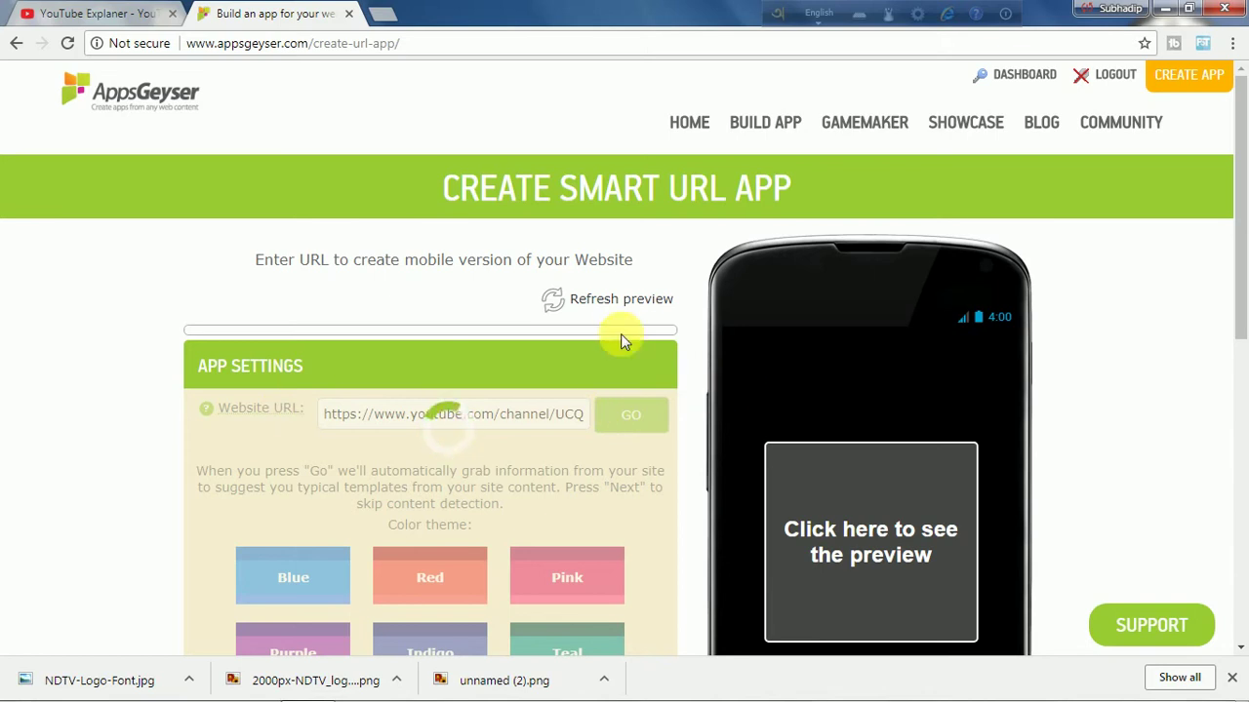
- Remove the suggested Twitter tab and try the Blue colour theme
mouse_move(1245, 243)
mouse_down()
mouse_move(1245, 226)
mouse_move(1237, 388)
mouse_up()
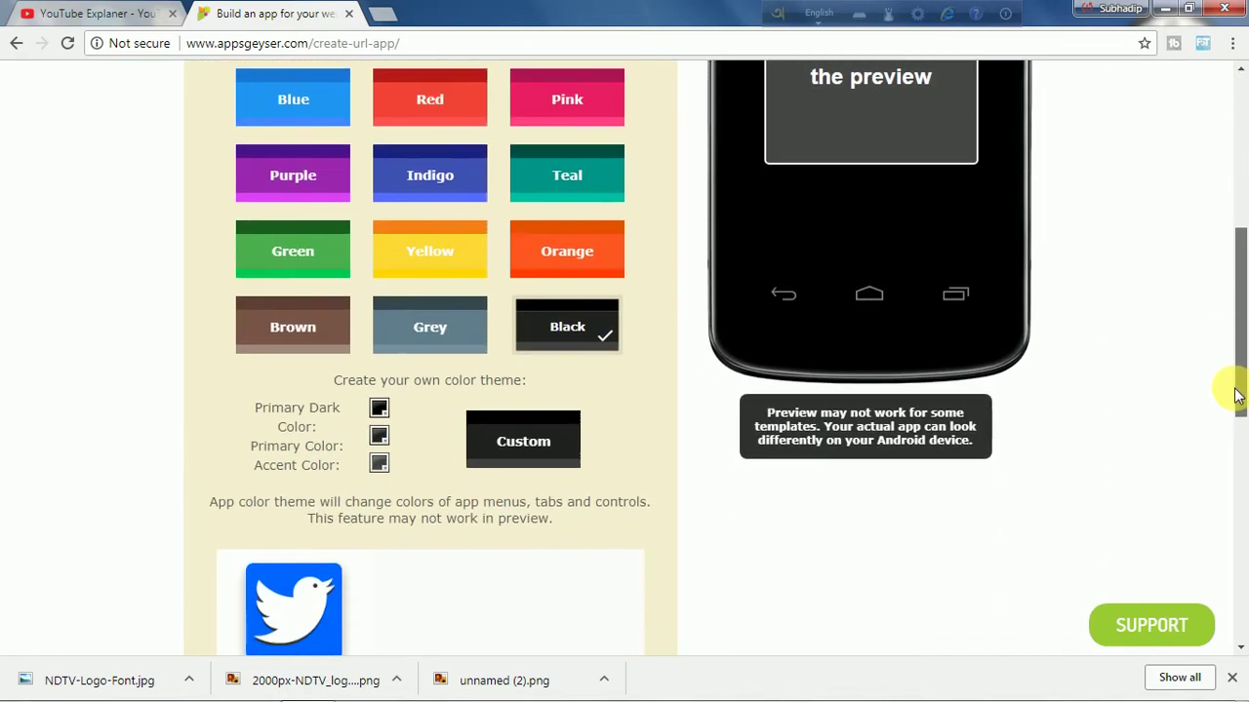
mouse_move(1236, 388)
mouse_down()
mouse_move(1202, 569)
mouse_move(1199, 521)
mouse_up()
click(601, 583)
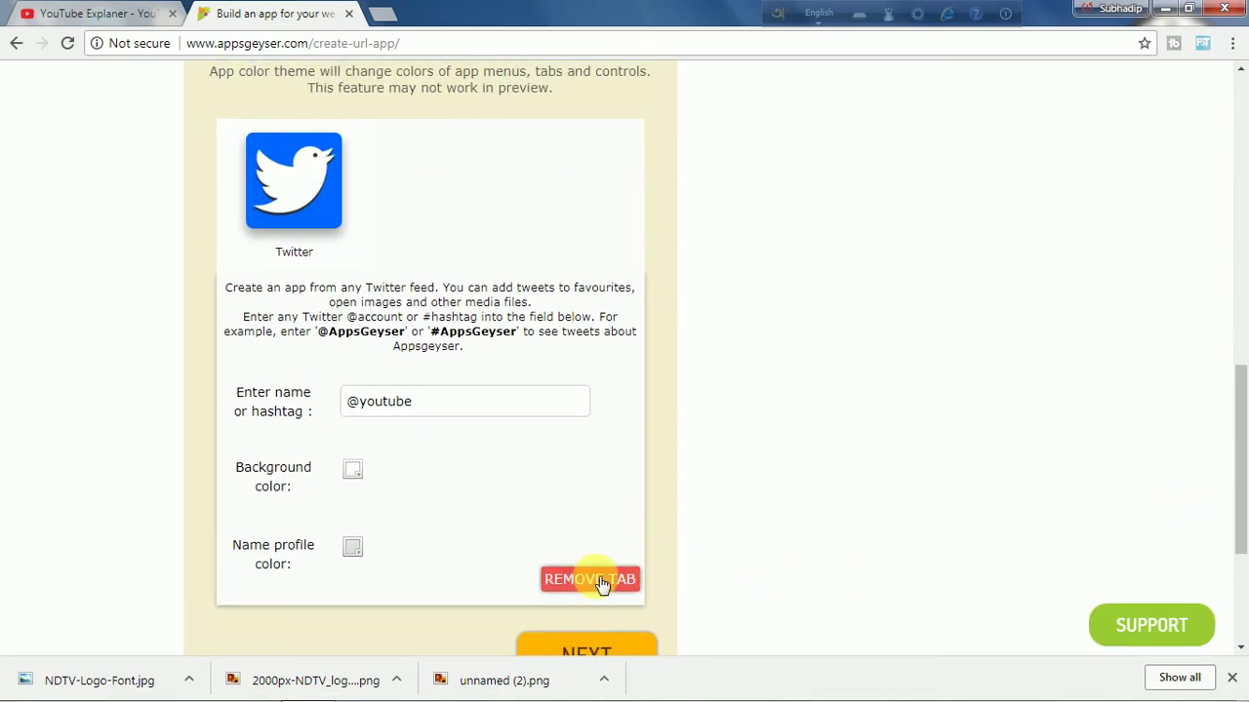
click(1239, 429)
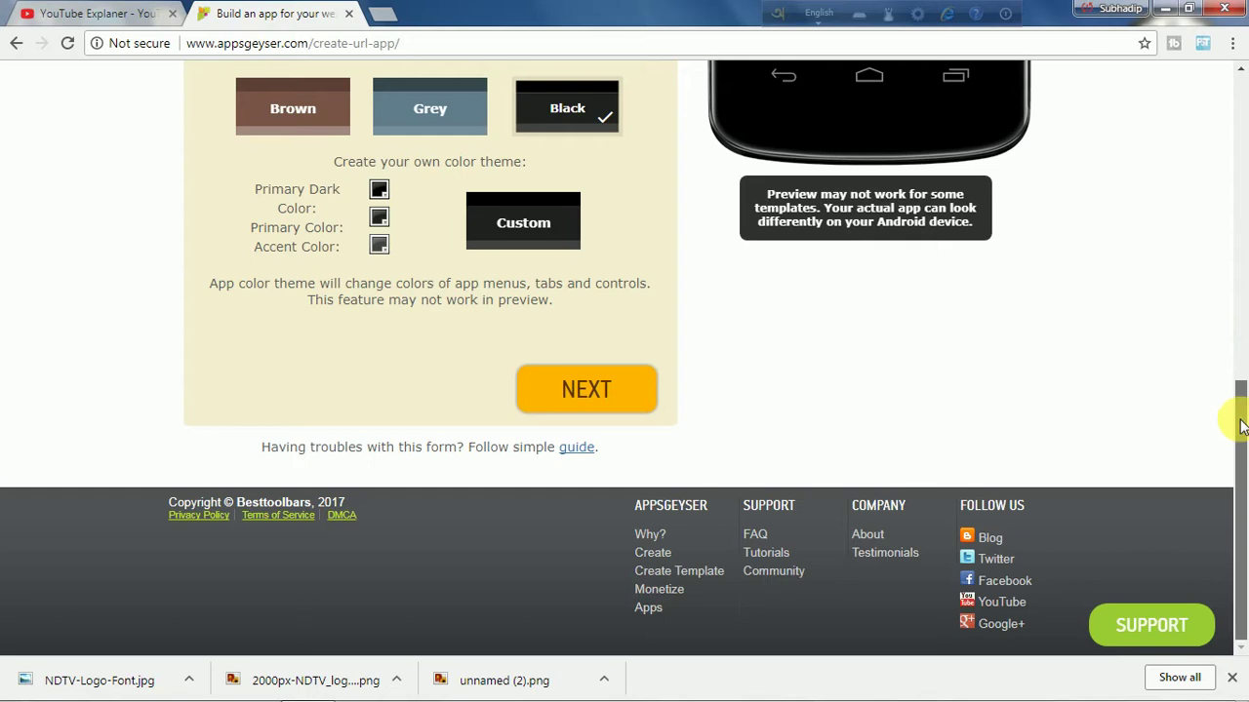
drag(1239, 429, 1229, 190)
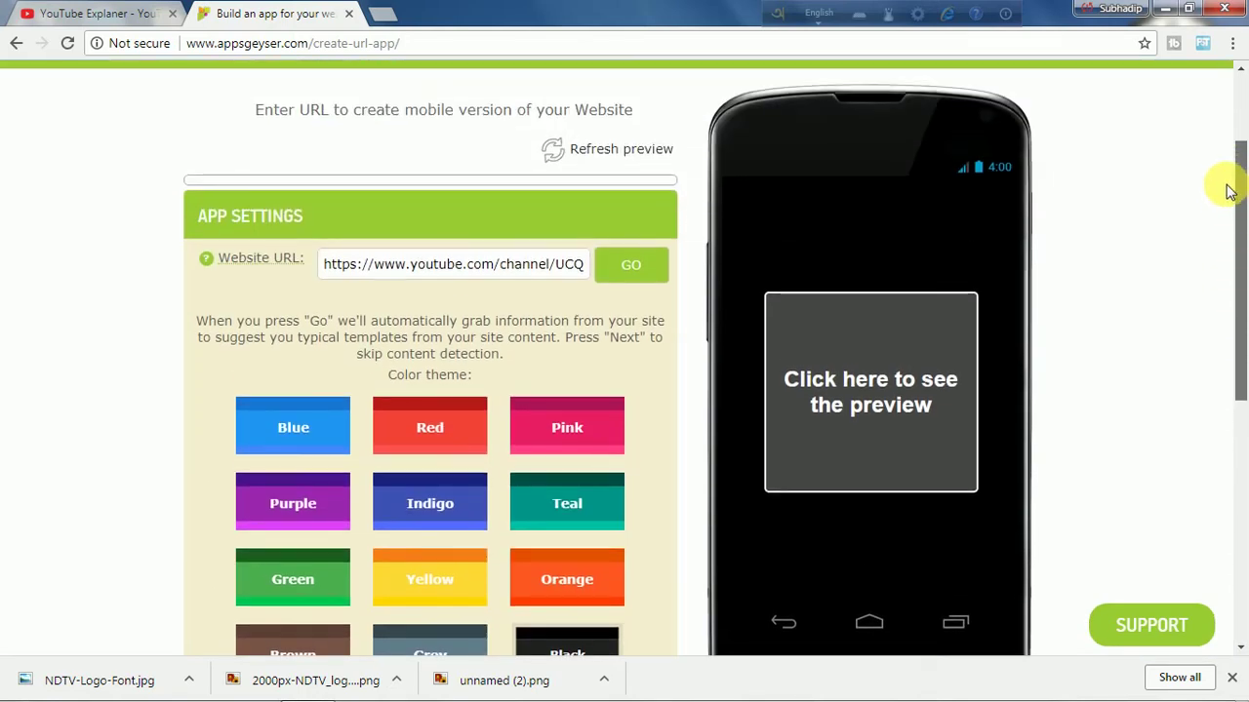
click(301, 430)
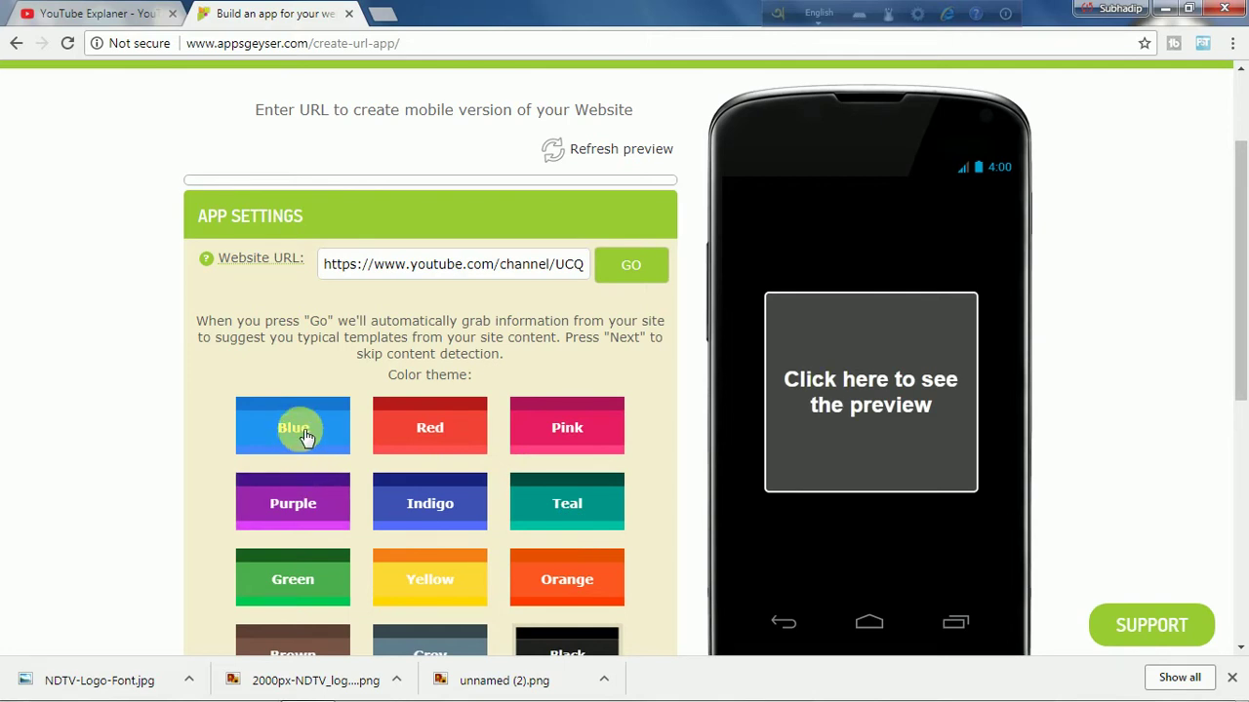
- Try a custom colour theme with a red Primary Dark Color
click(585, 456)
scroll(625, 488, down, 3)
click(548, 494)
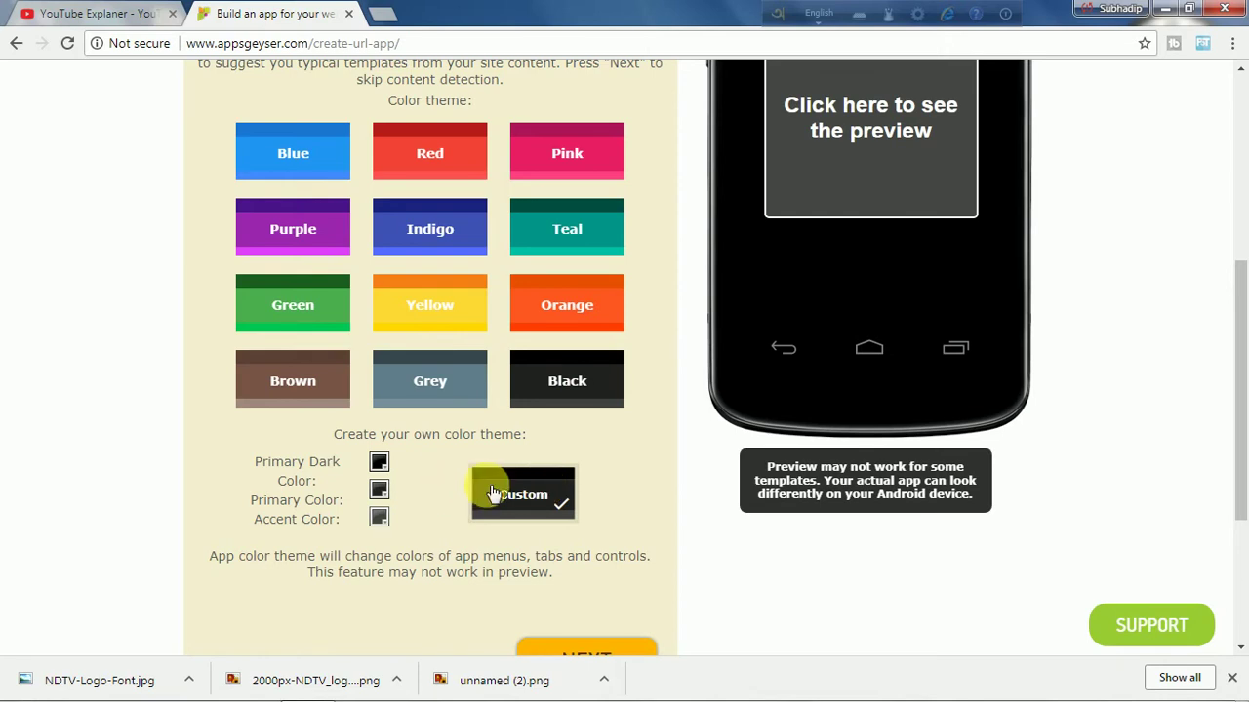
click(381, 462)
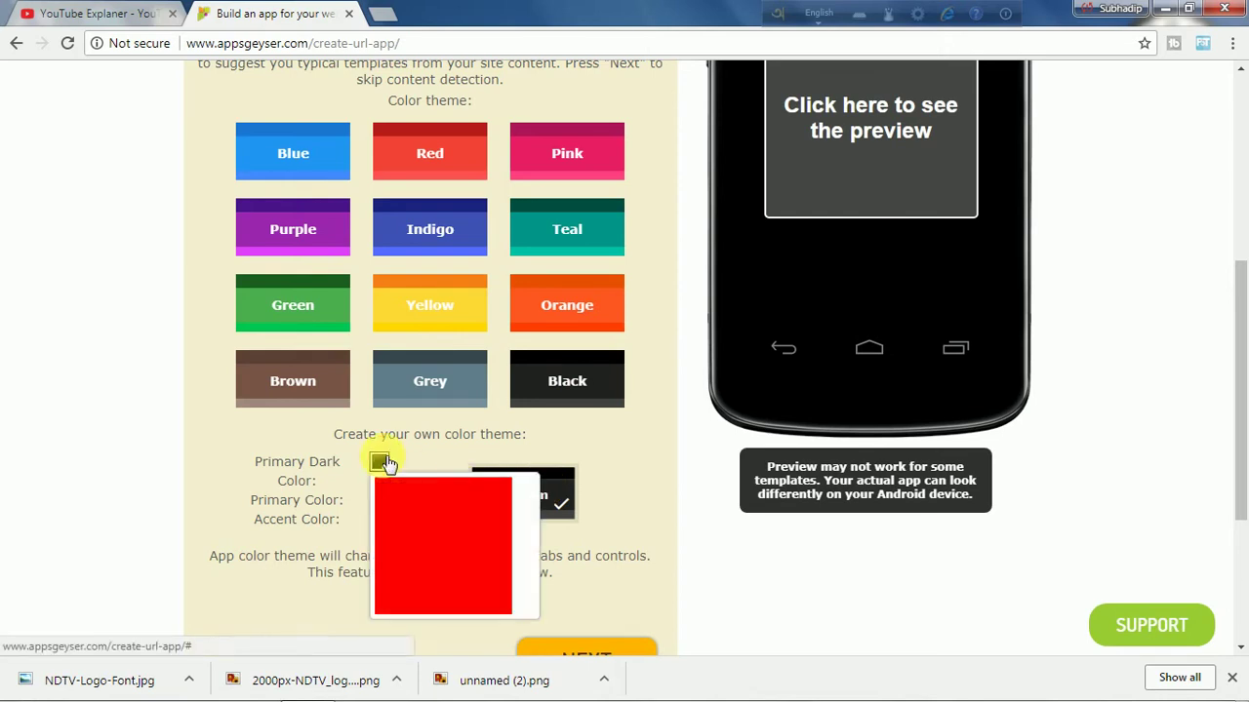
click(478, 503)
click(580, 451)
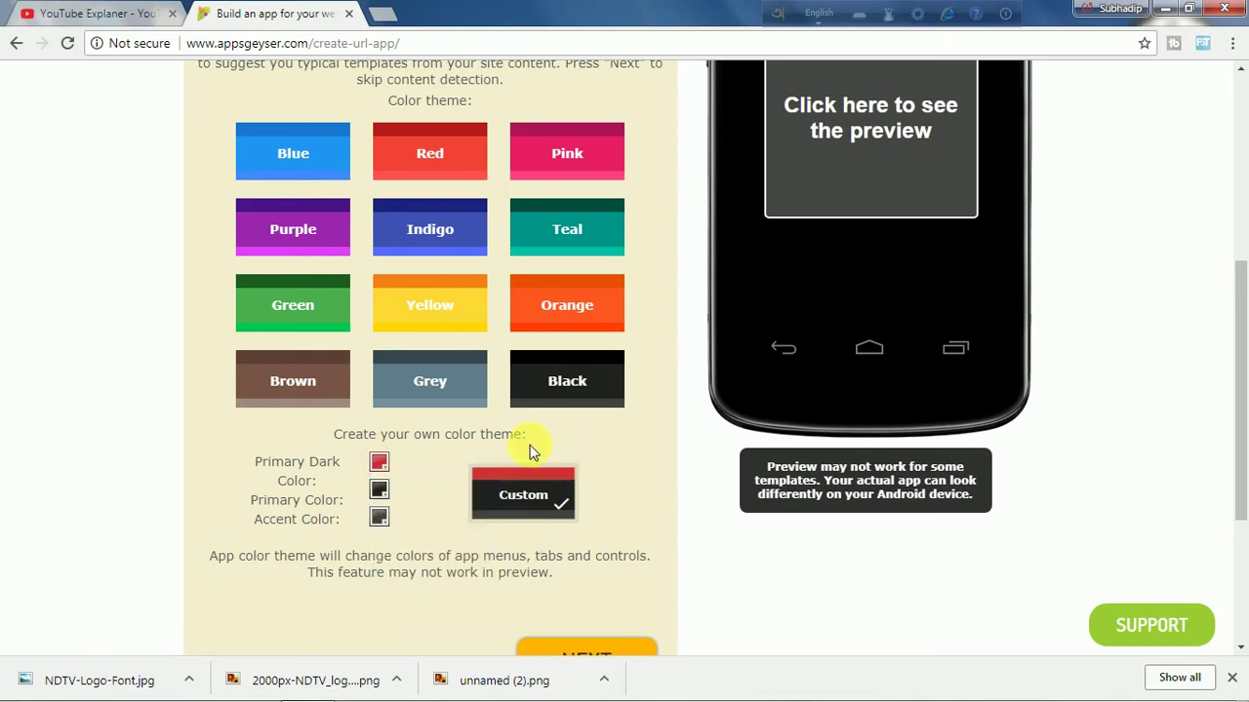
- Switch back to the Blue colour theme and proceed to the App Name step
click(298, 168)
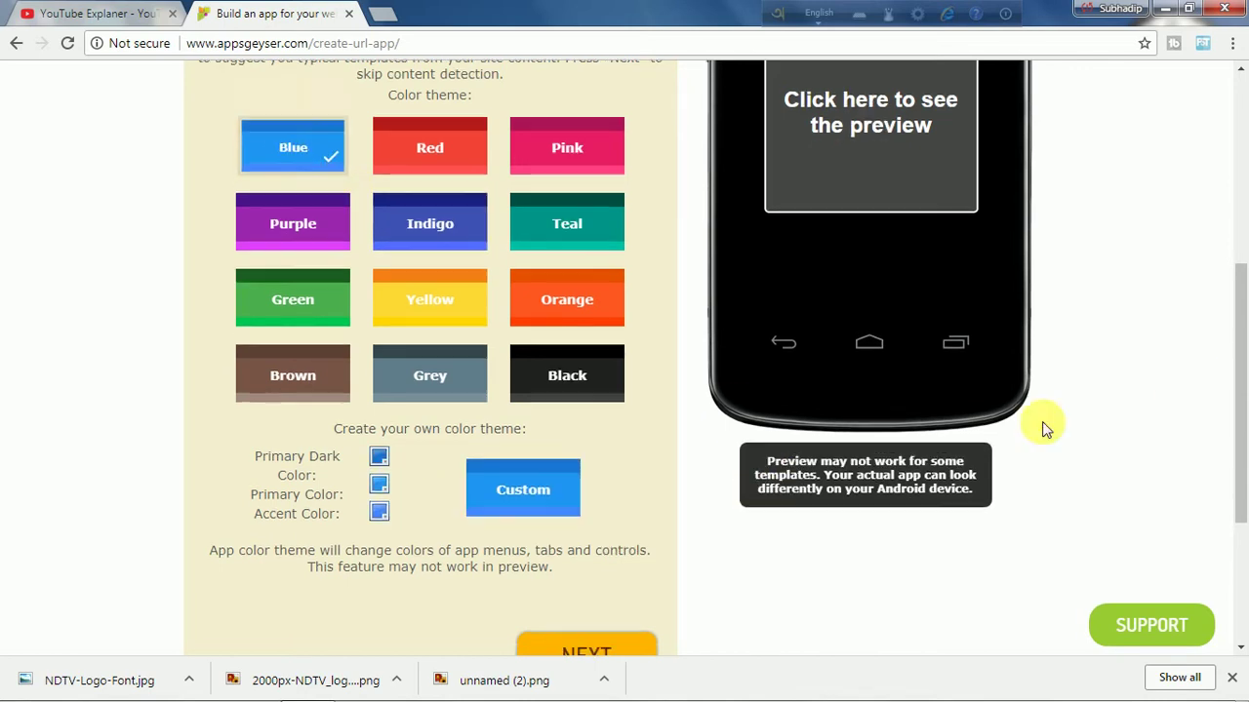
scroll(724, 522, down, 2)
scroll(683, 512, up, 3)
scroll(644, 521, down, 5)
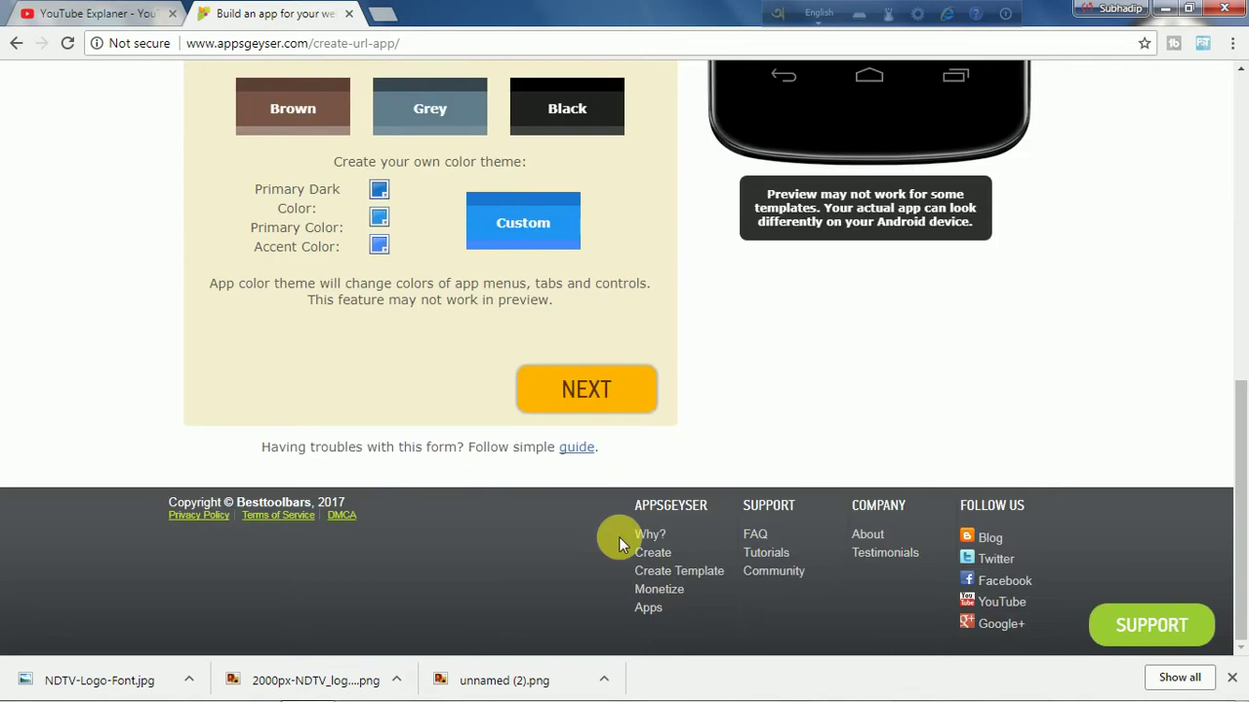
click(605, 391)
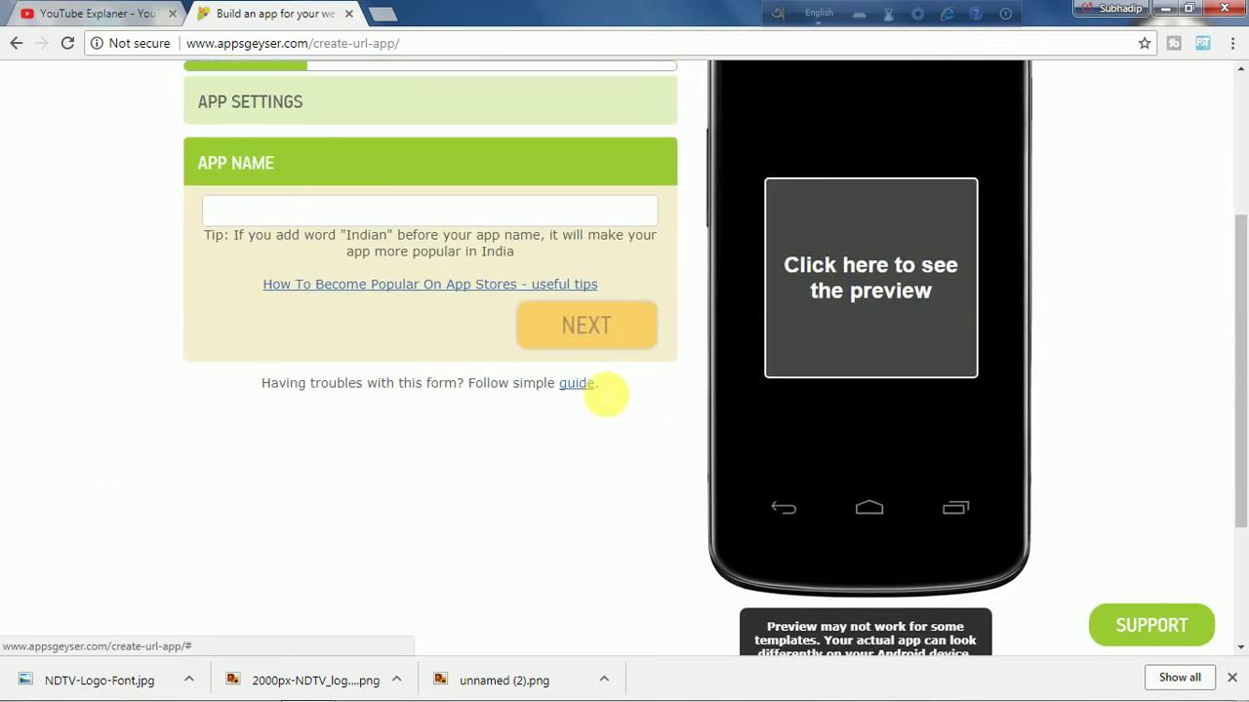
- Enter 'YouTube Explaner' as the app name and continue to the description
click(379, 208)
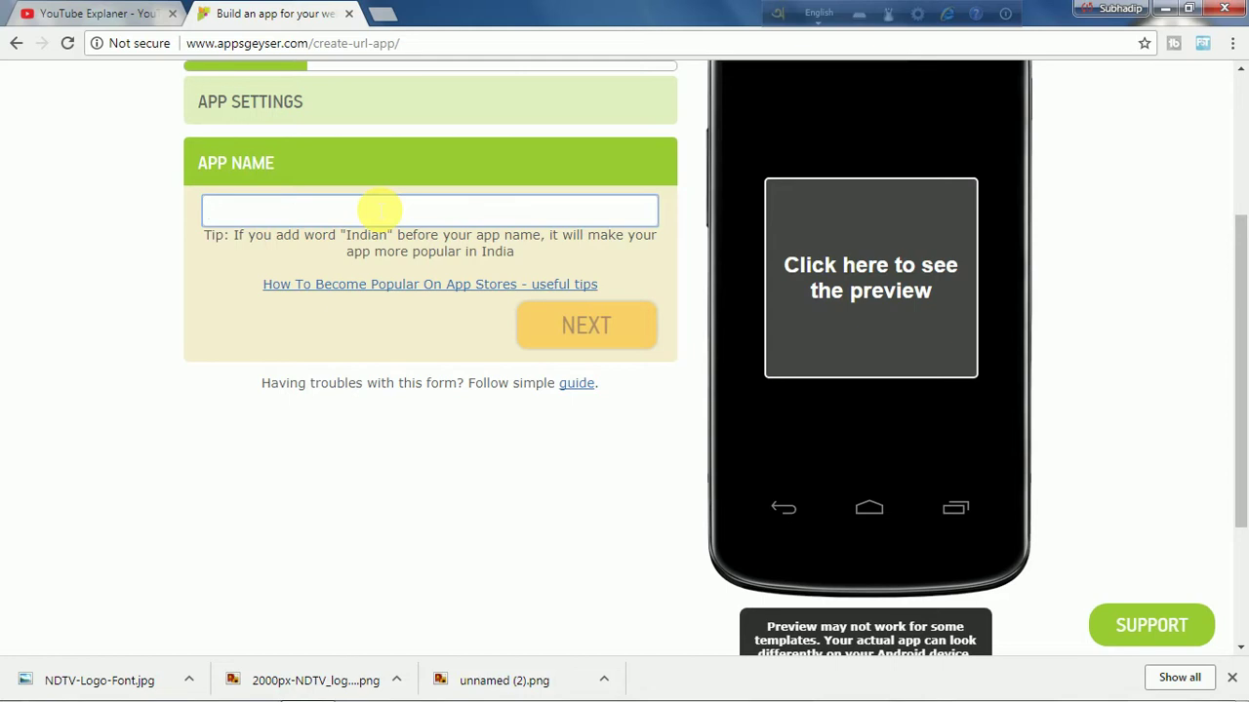
text(YouTube Explaner)
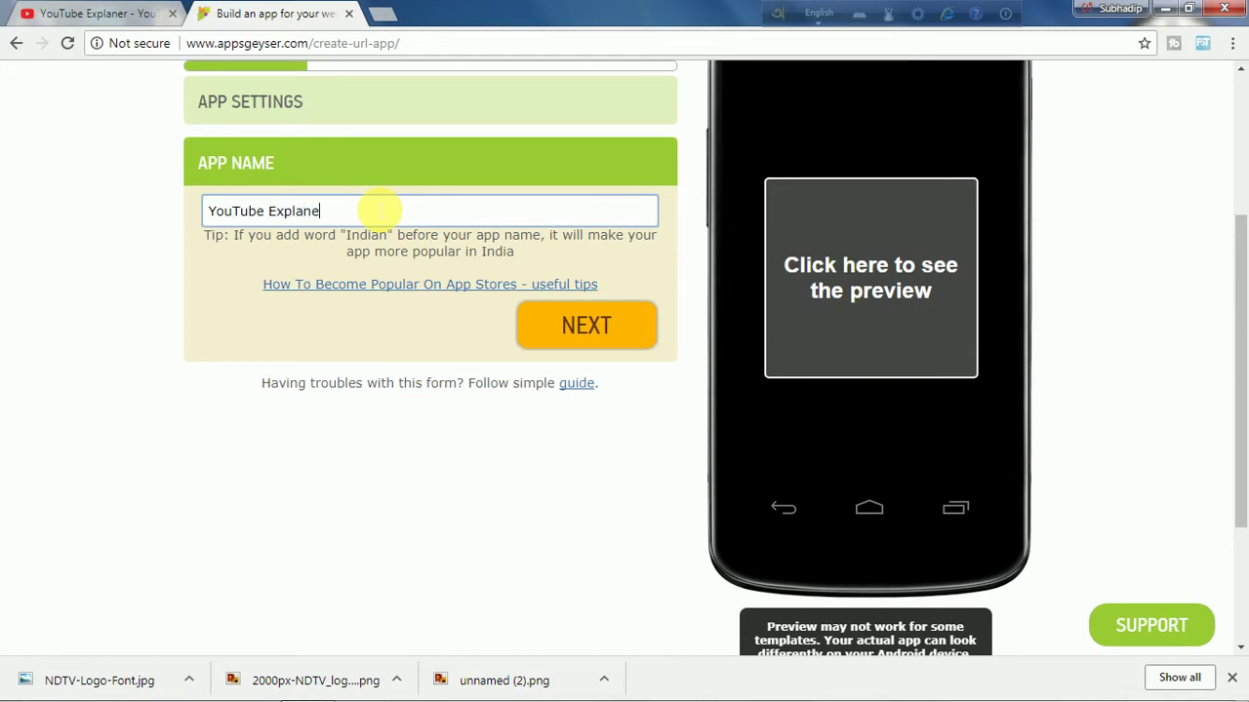
click(587, 326)
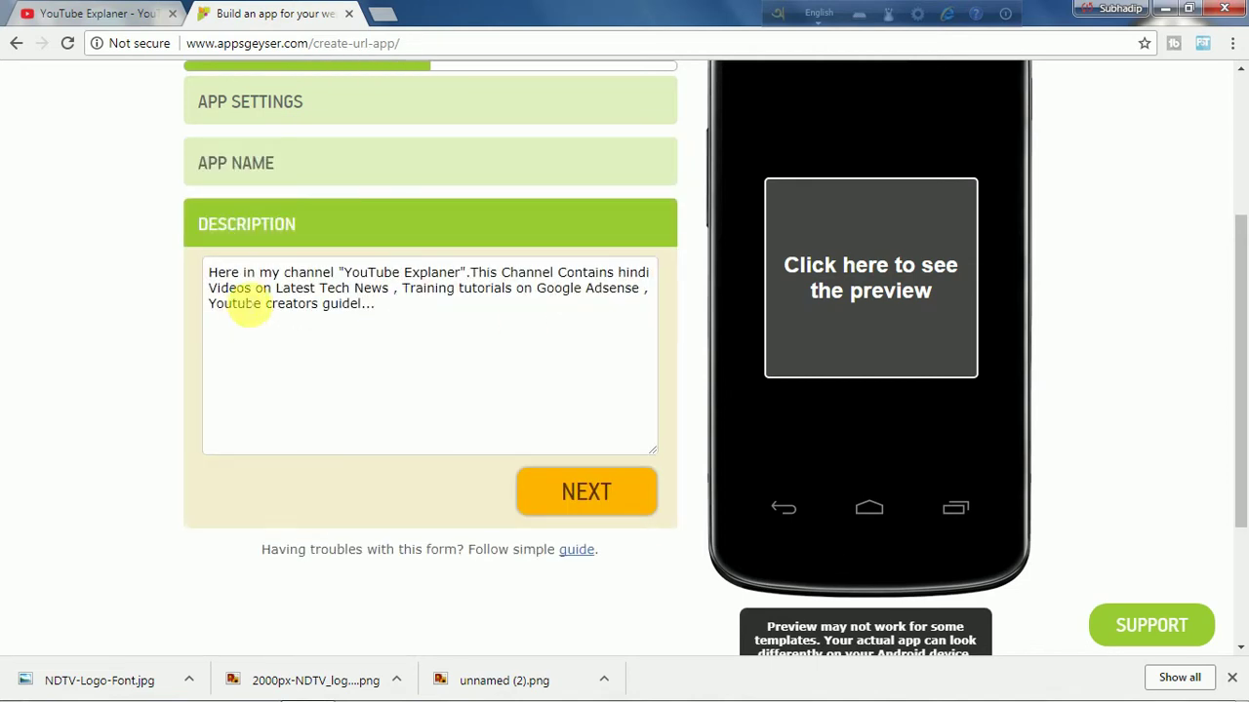
- Keep the prefilled channel description unchanged and continue to the Icon step
drag(380, 306, 332, 311)
click(436, 335)
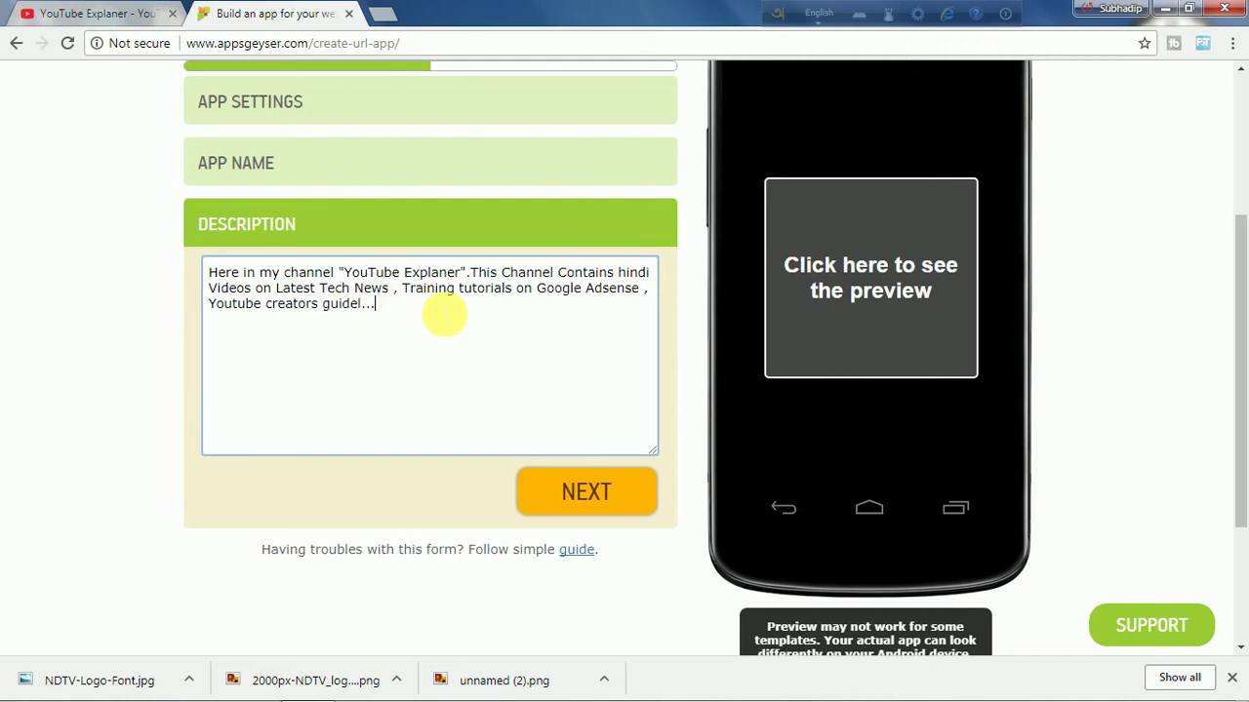
click(577, 492)
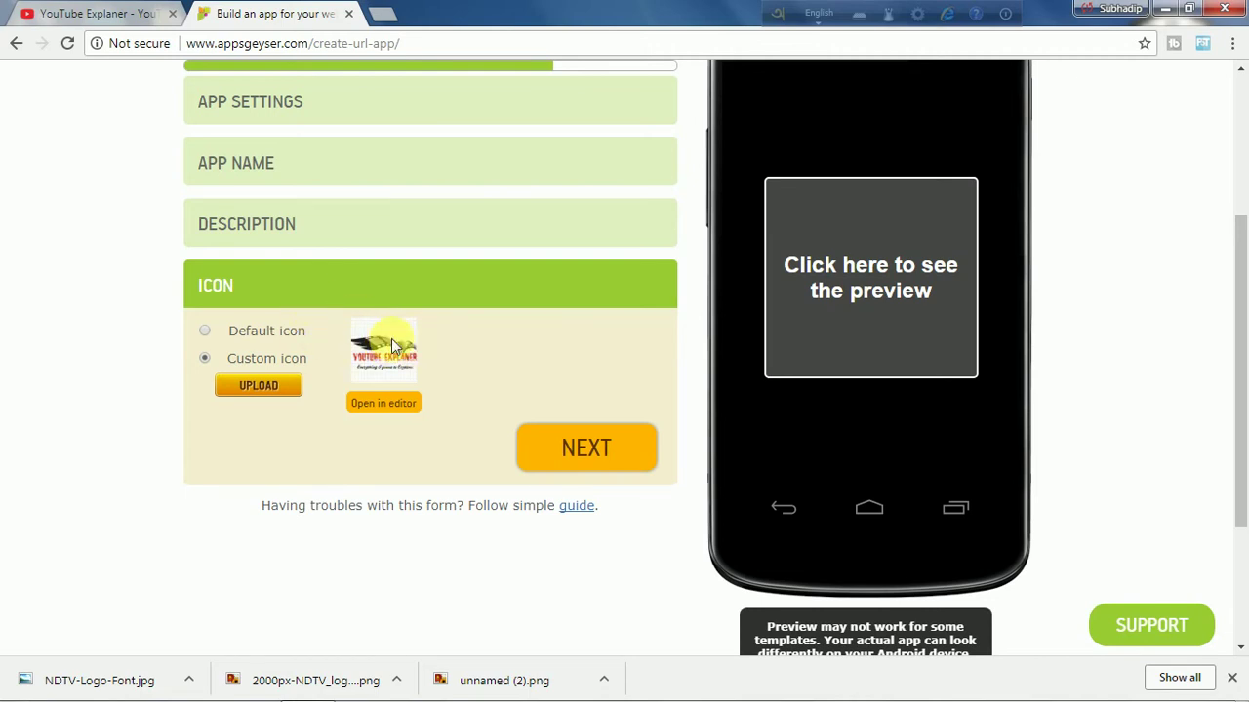
- Confirm the icon and create the YouTube Explaner app
click(566, 446)
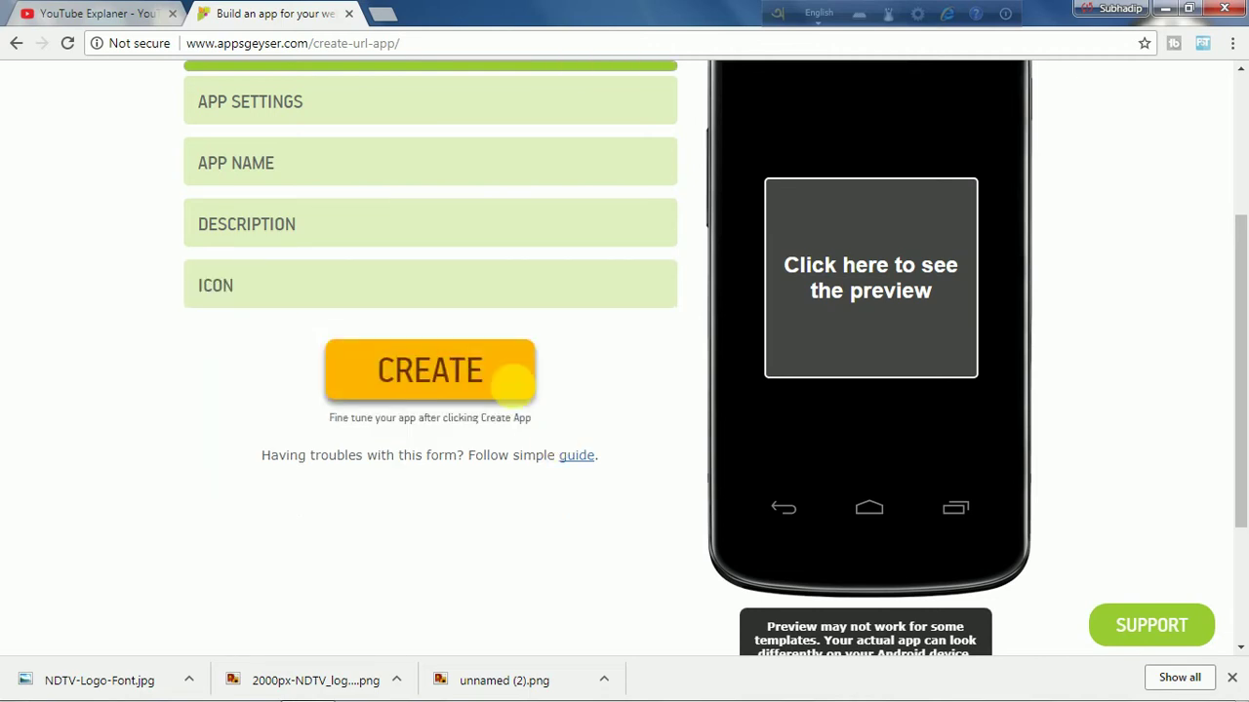
click(364, 379)
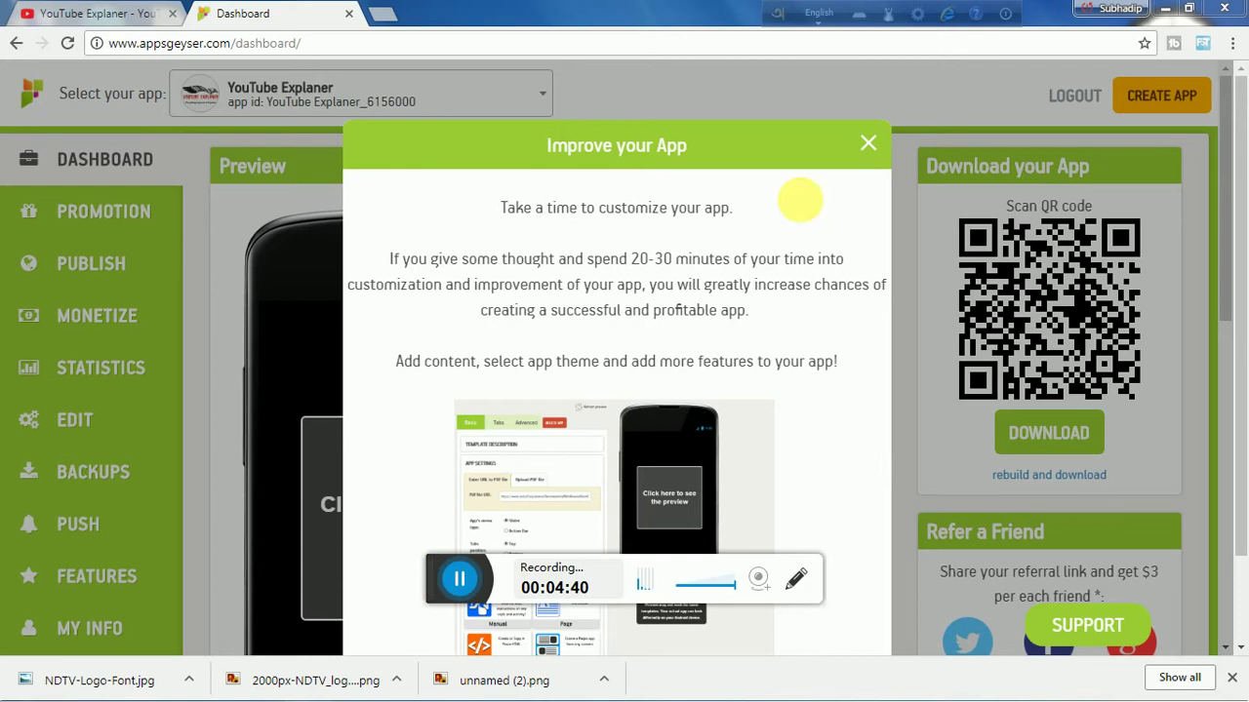
- Dismiss the Improve your App notice and view the Banner and Interstitial ad options under Monetize
click(868, 142)
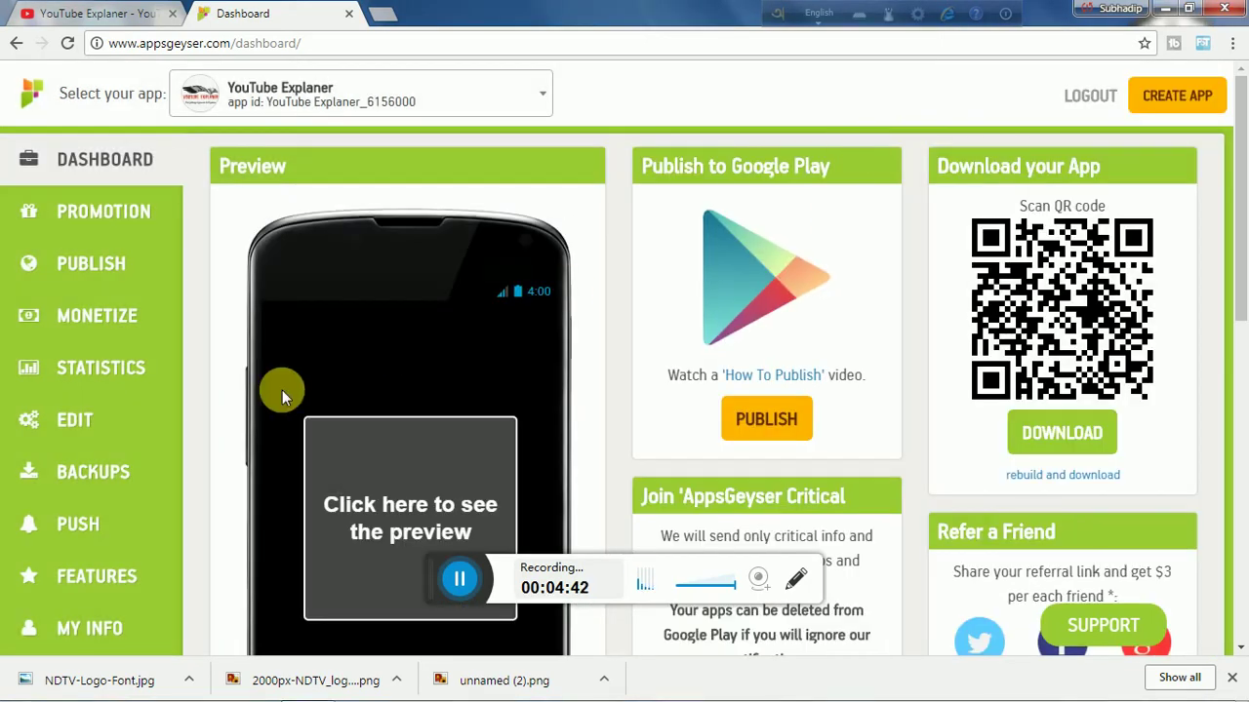
click(99, 320)
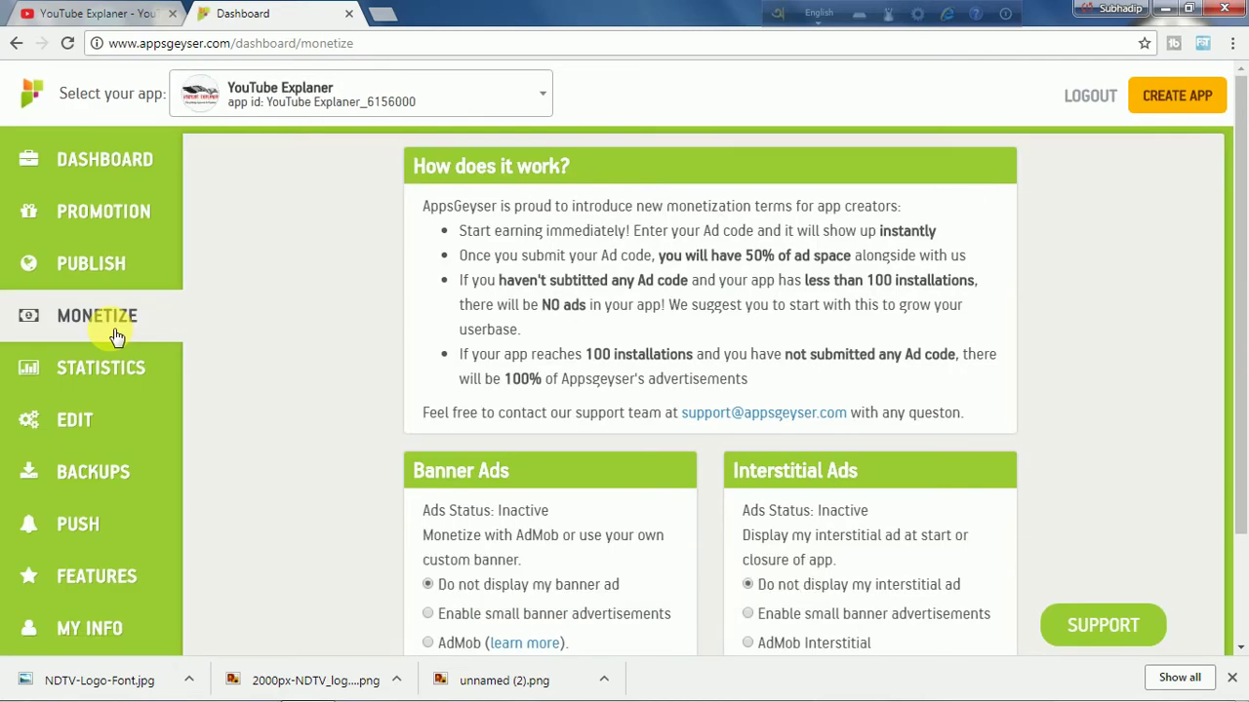
scroll(780, 473, down, 3)
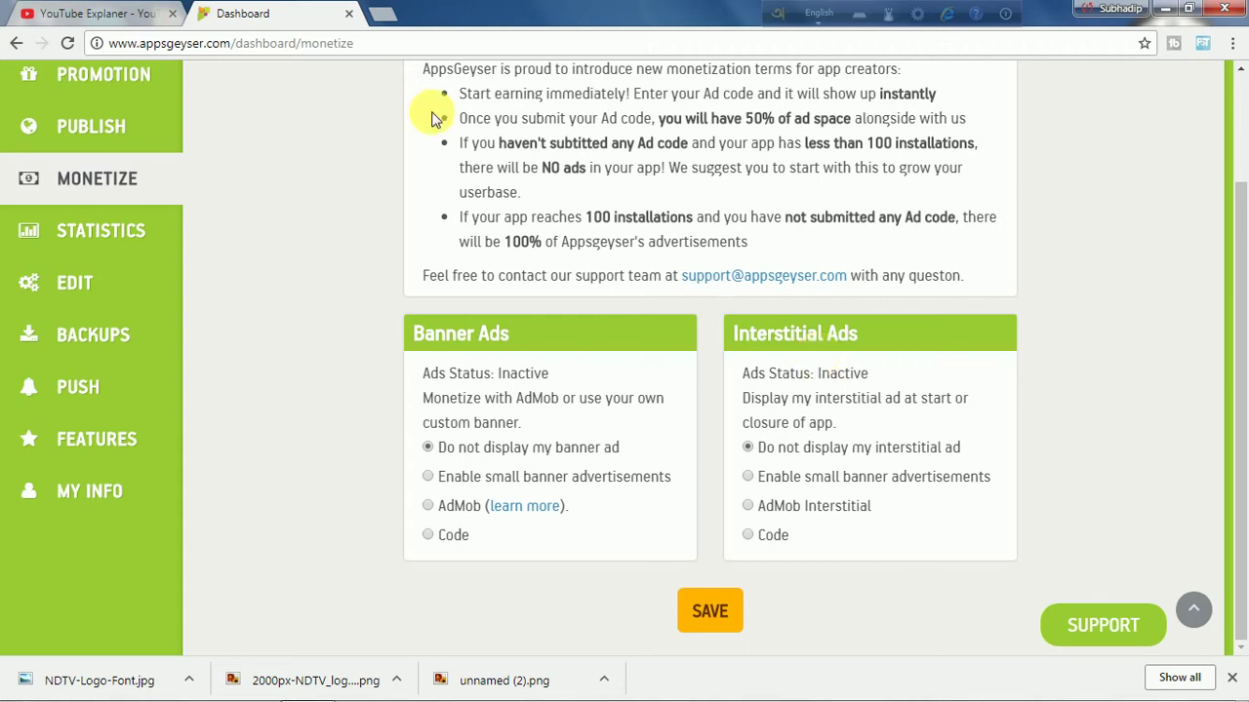
click(392, 14)
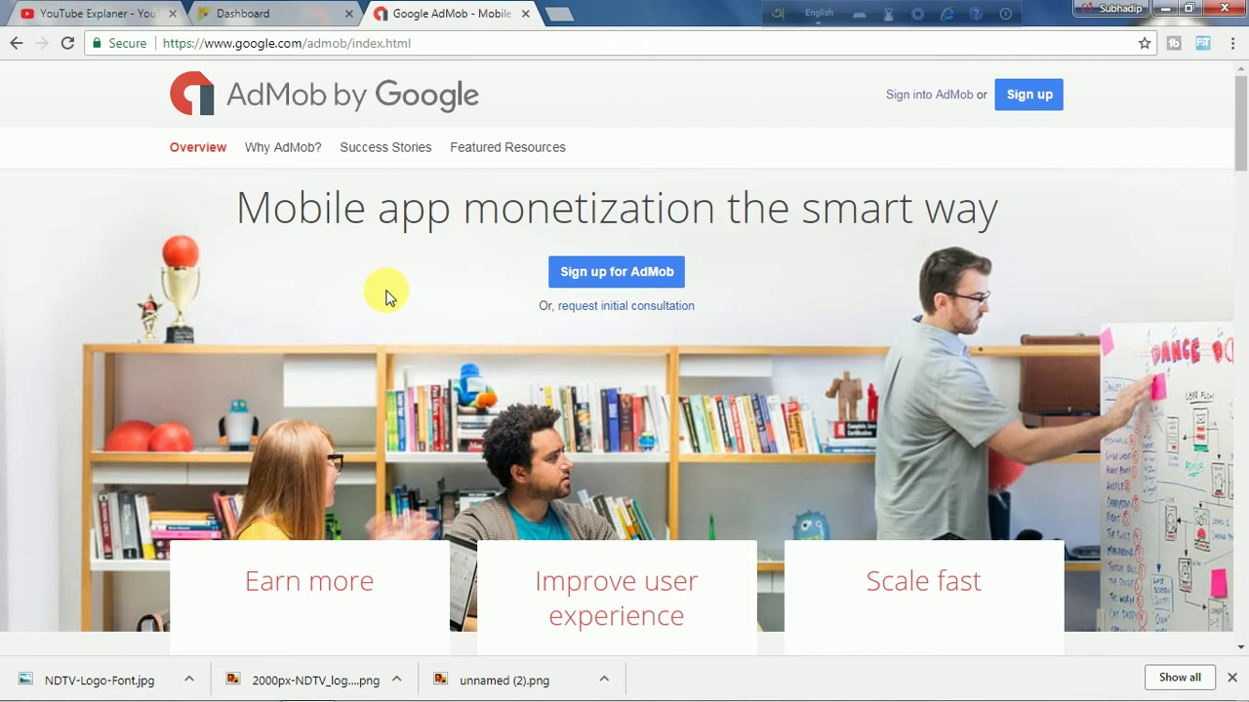
- Sign into AdMob and open the account's Apps list
click(900, 98)
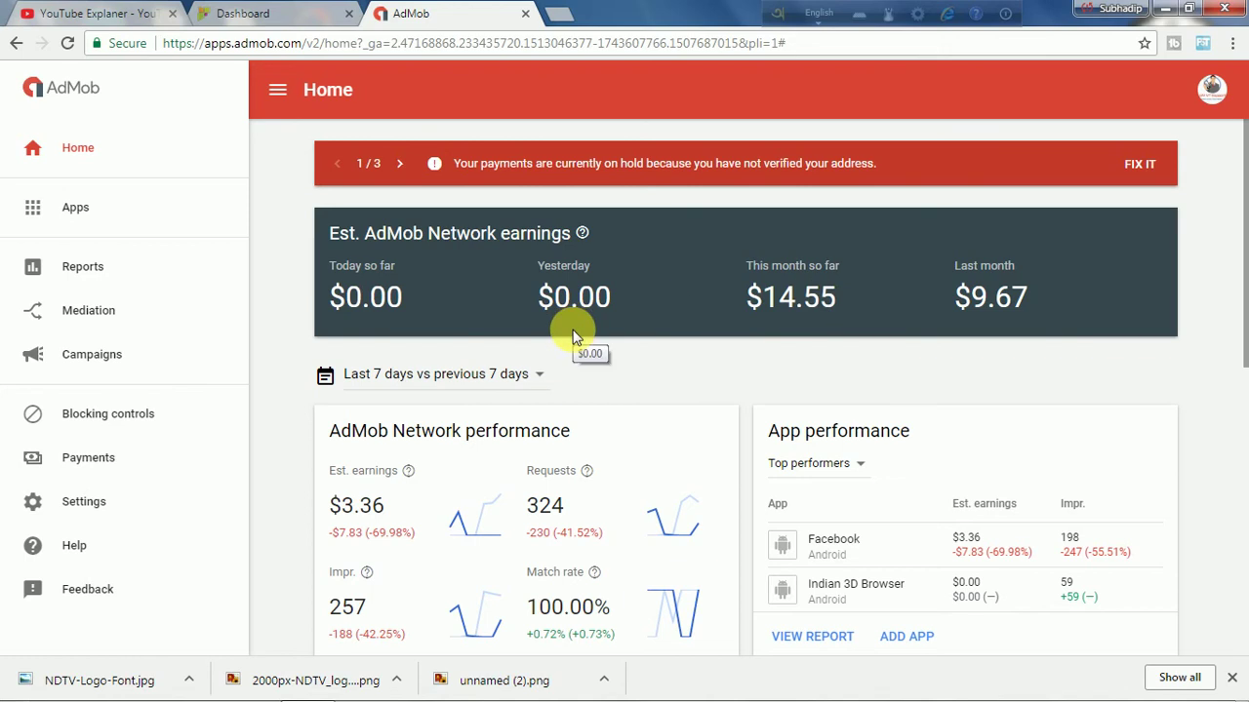
scroll(629, 398, down, 1)
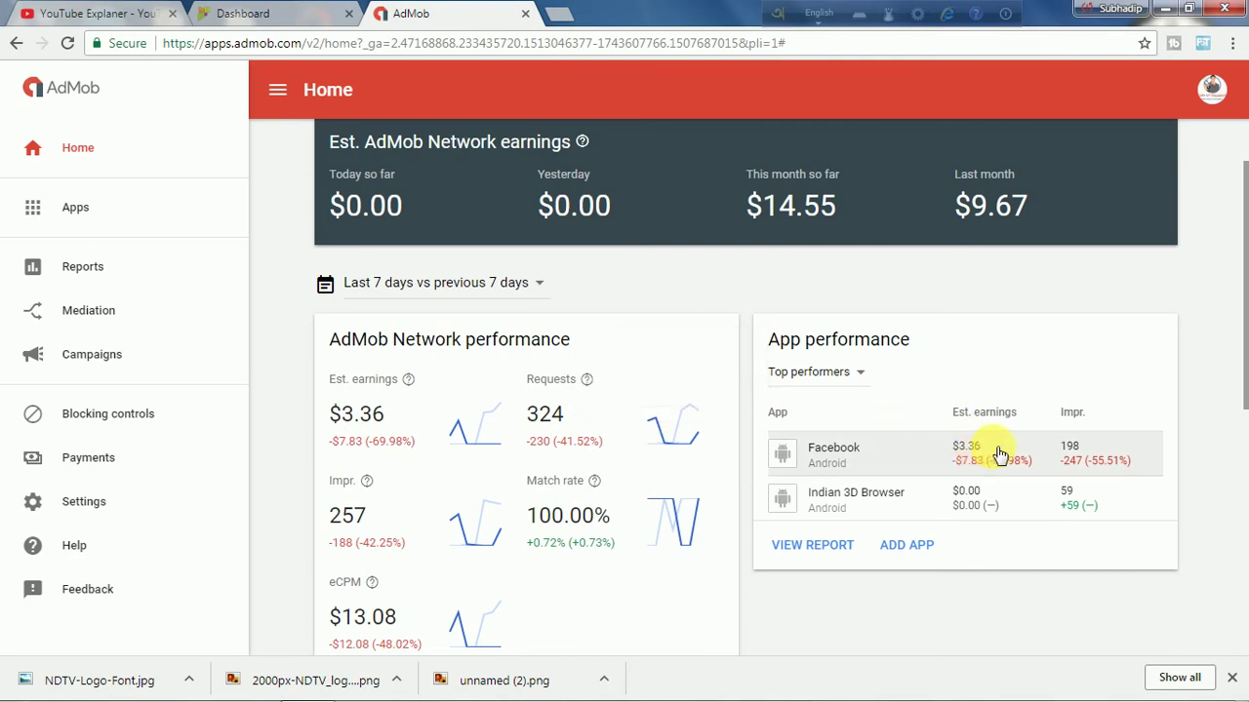
click(115, 208)
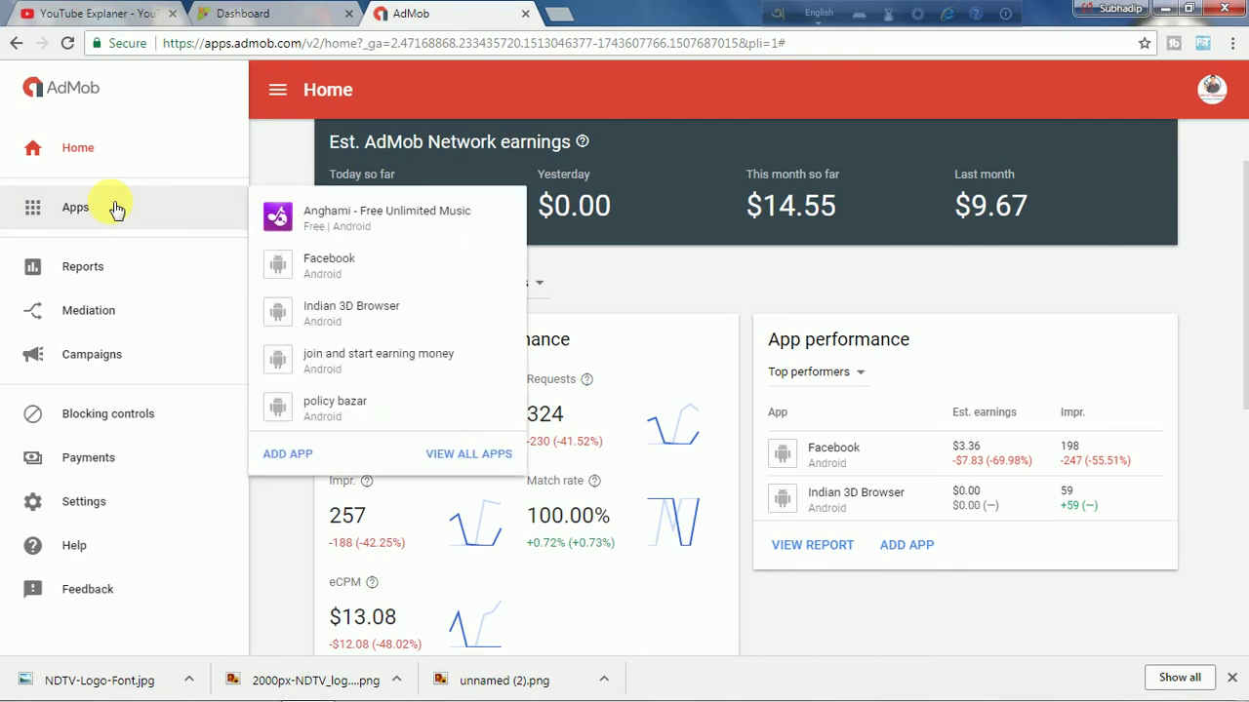
- Add the unpublished Android app 'YouTube Explaner' to AdMob and start its first ad unit
click(281, 460)
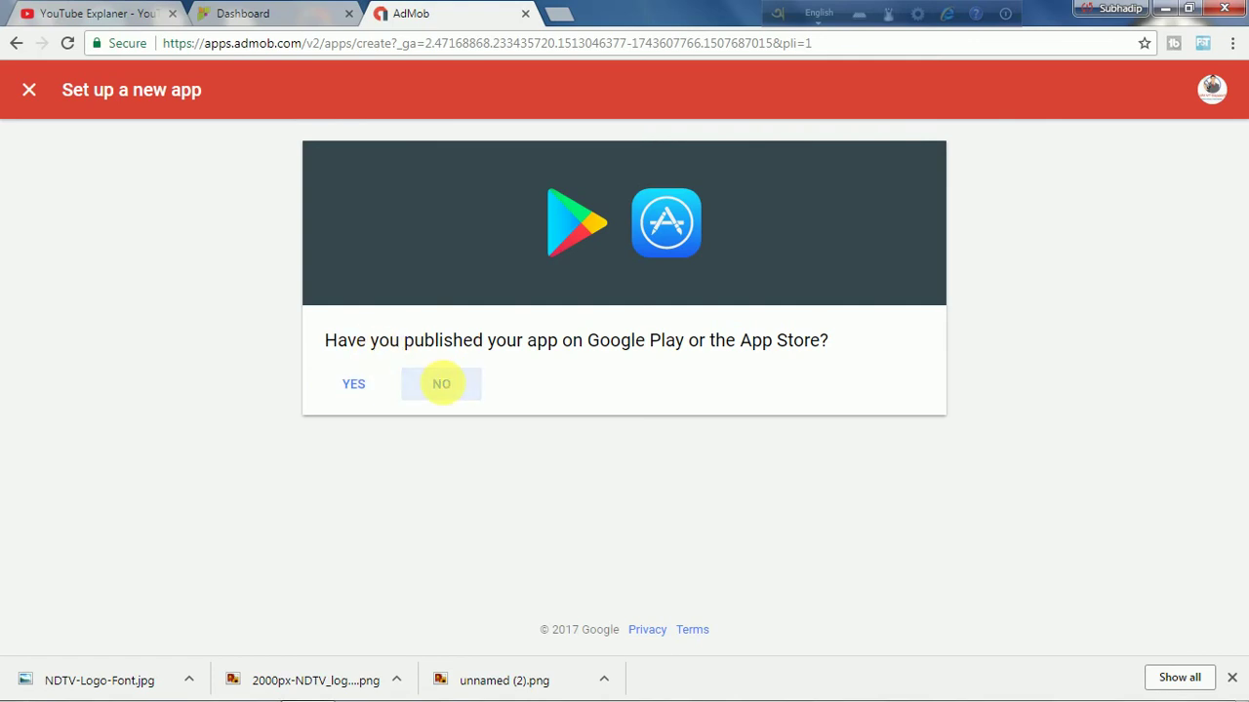
click(441, 383)
click(335, 295)
click(380, 213)
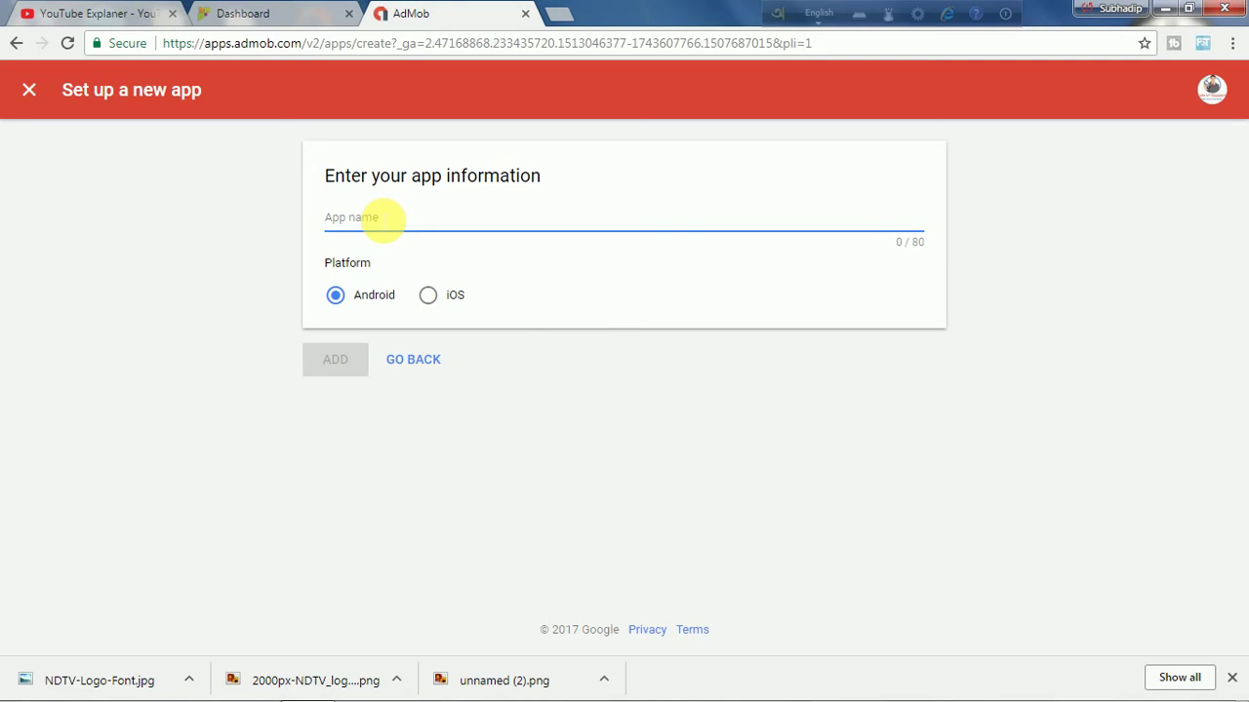
text(YouTube Explaner)
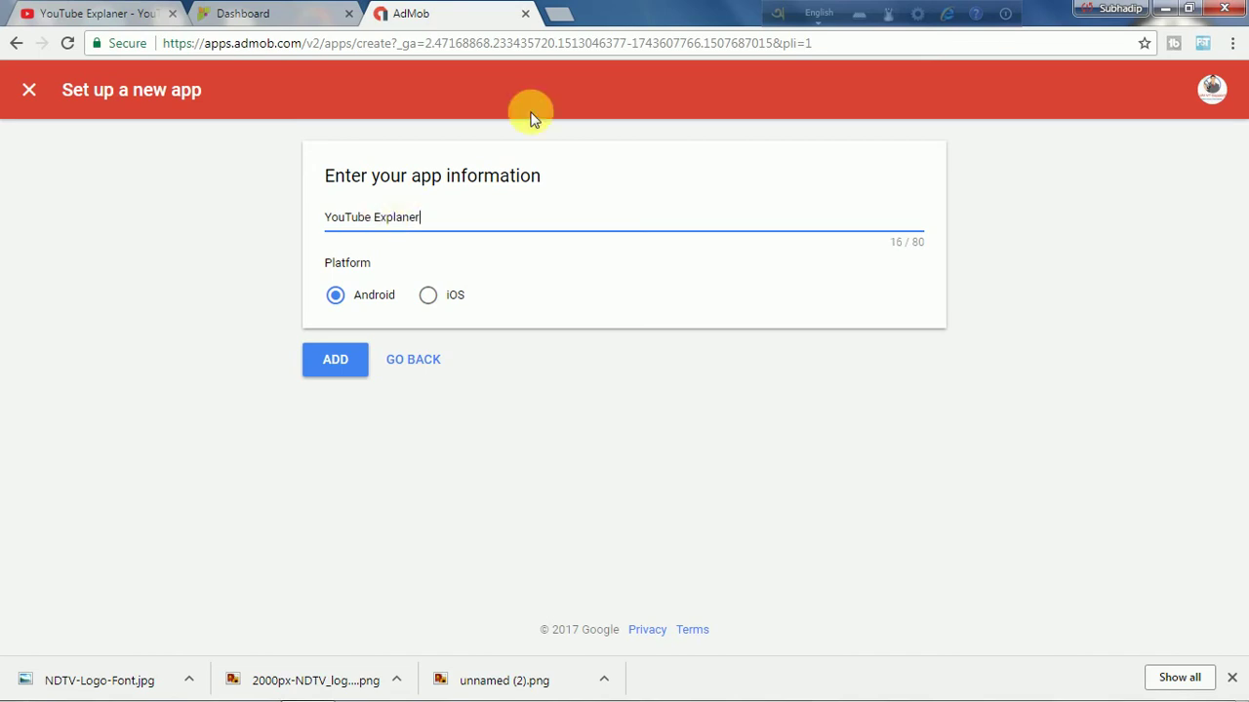
click(346, 367)
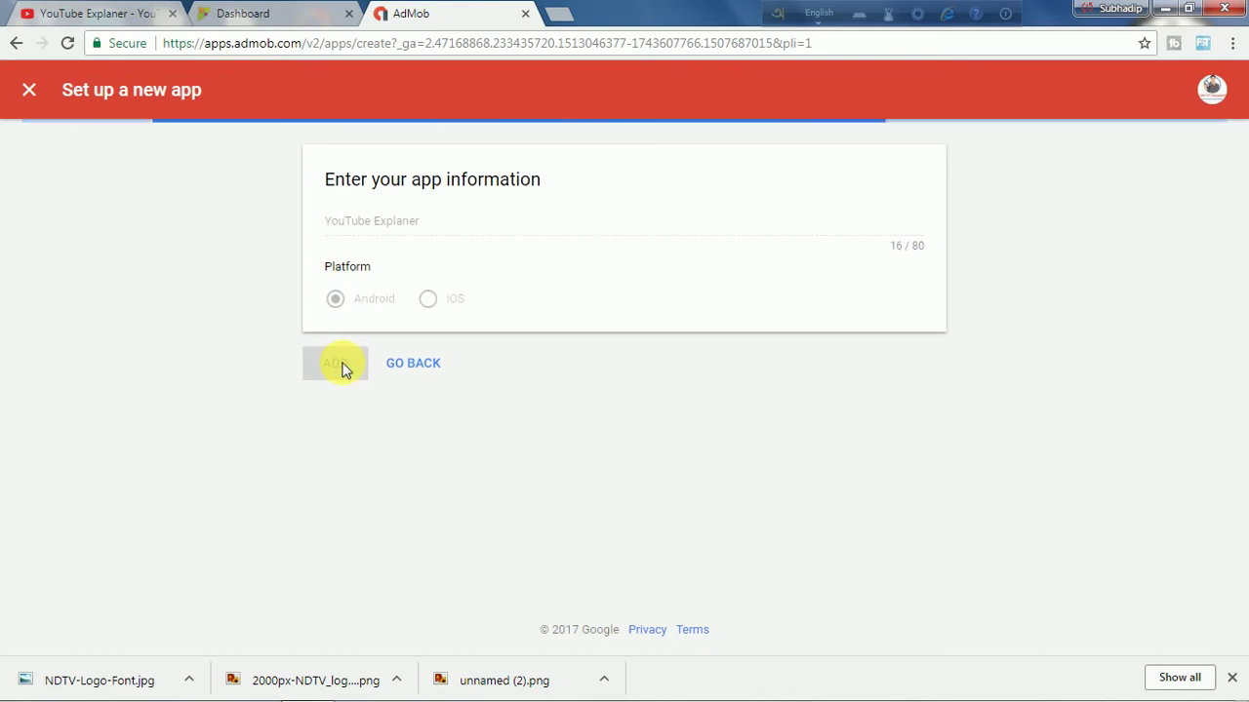
click(341, 440)
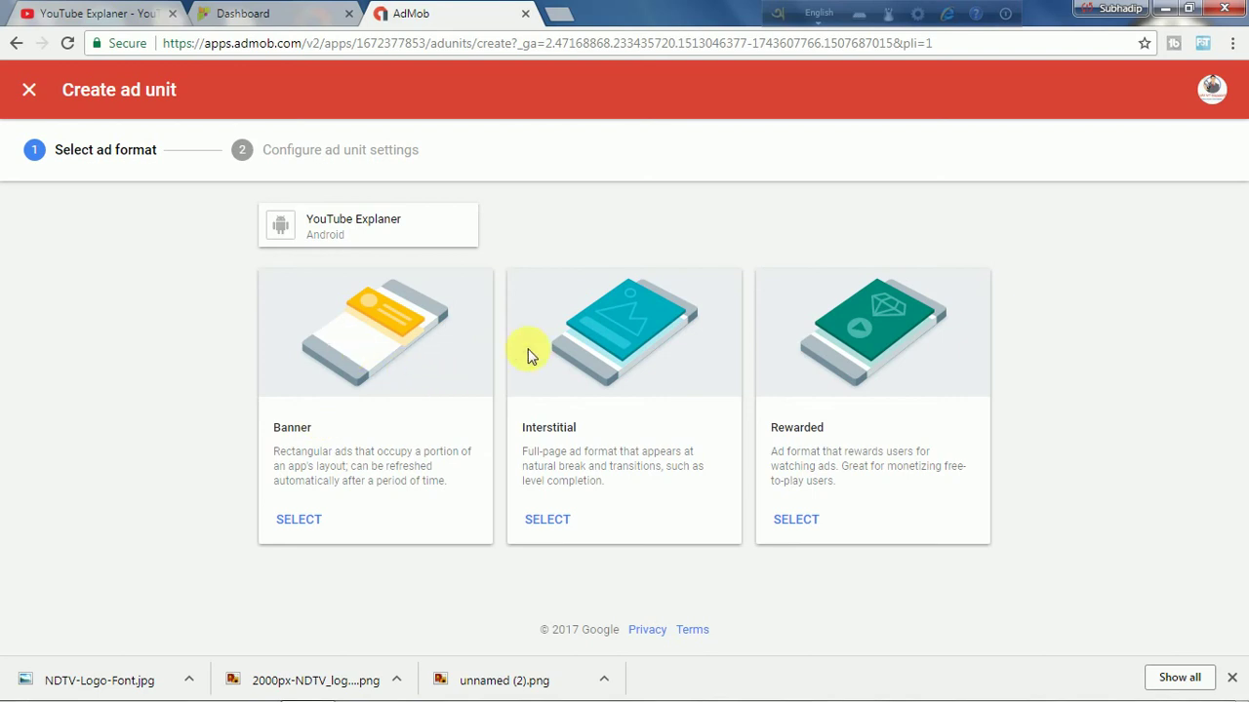
- Add a Banner-format AdMob ad unit named 'banner1' for the YouTube Explaner app
click(293, 521)
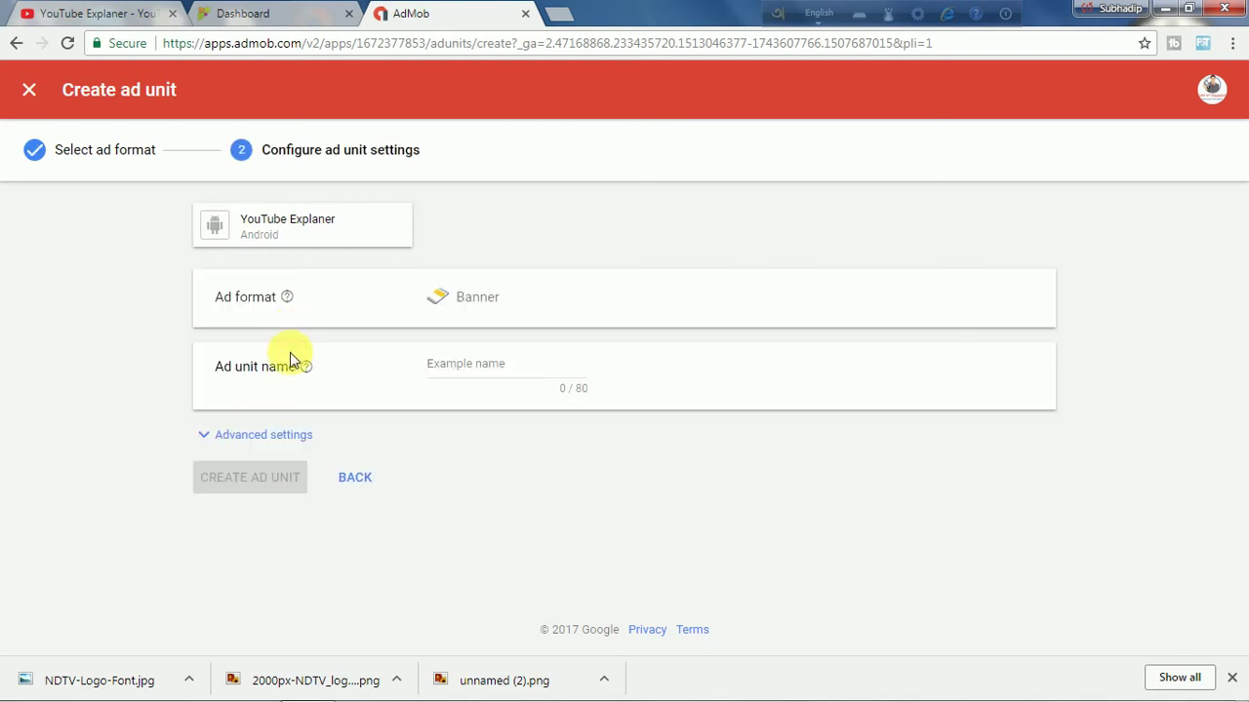
click(467, 372)
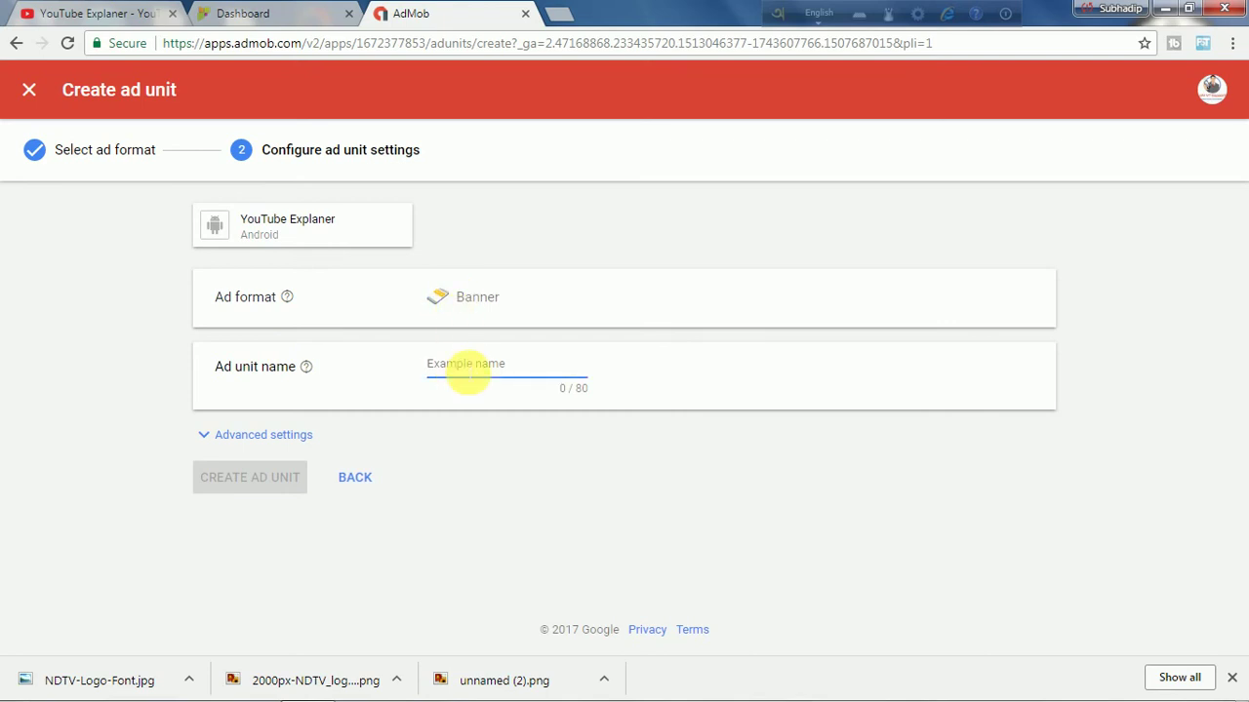
text(banner1)
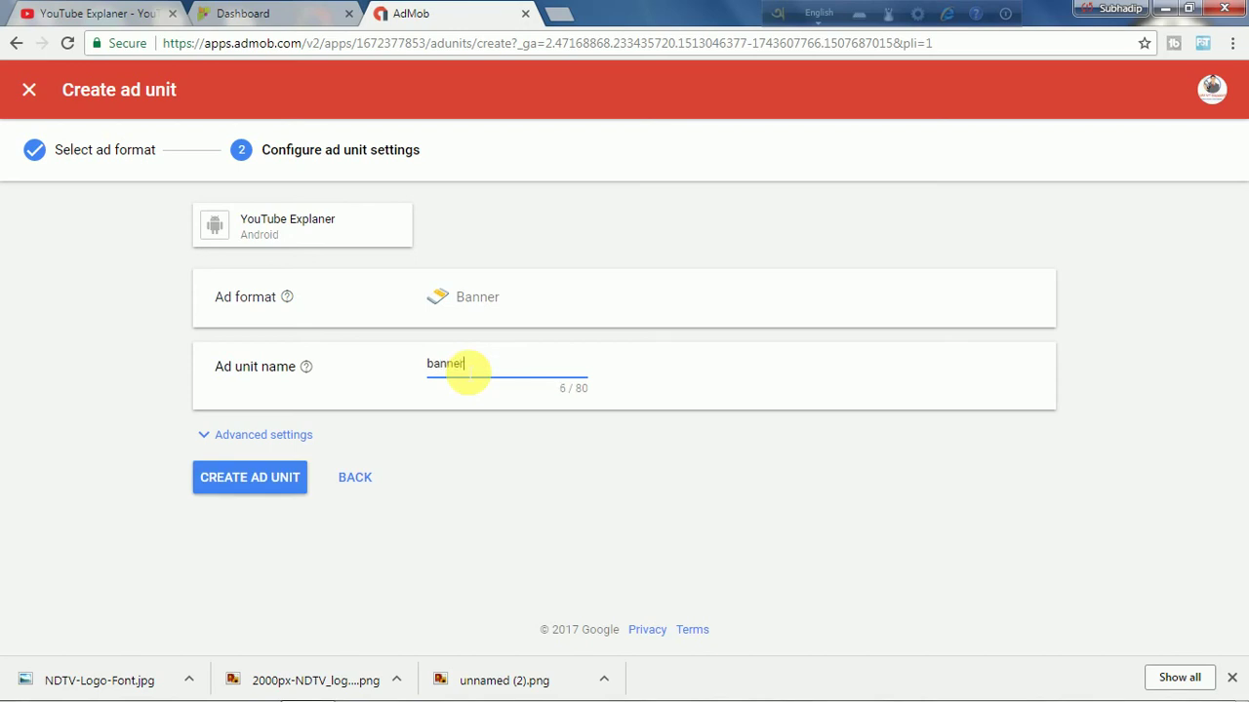
click(279, 483)
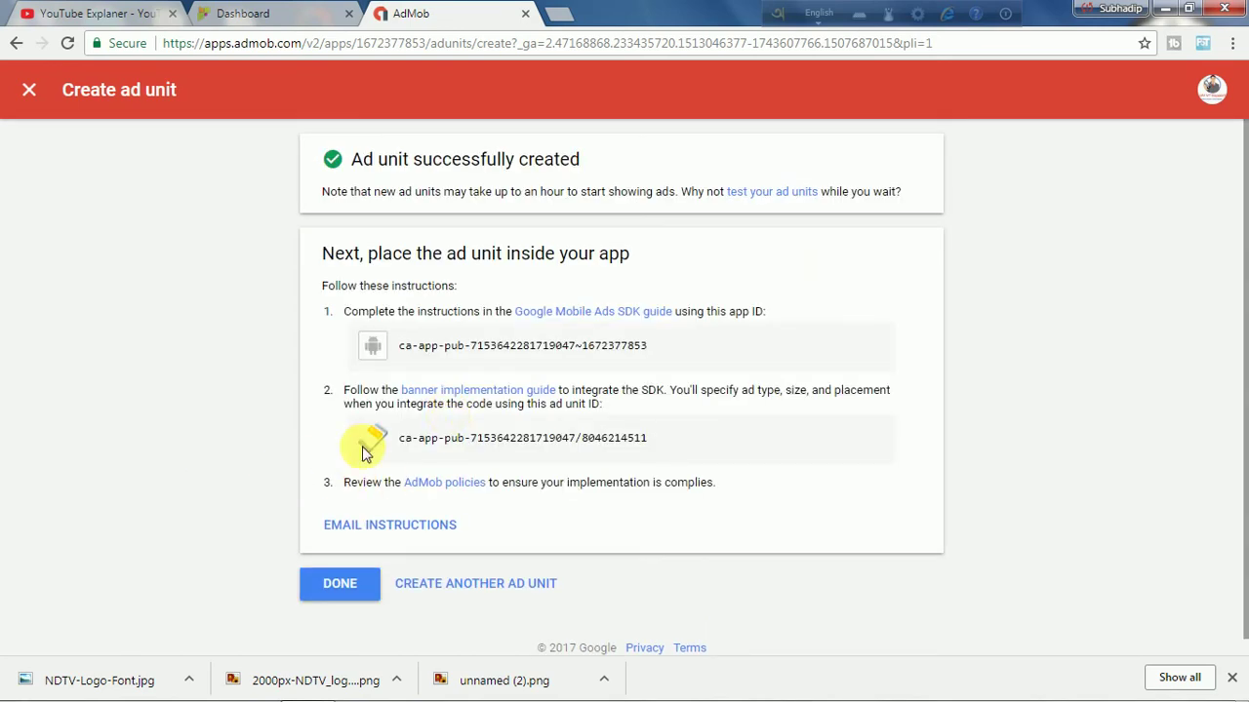
- Add a second AdMob ad unit, Interstitial format, named 'inst 1', and return to the ad units list
click(452, 586)
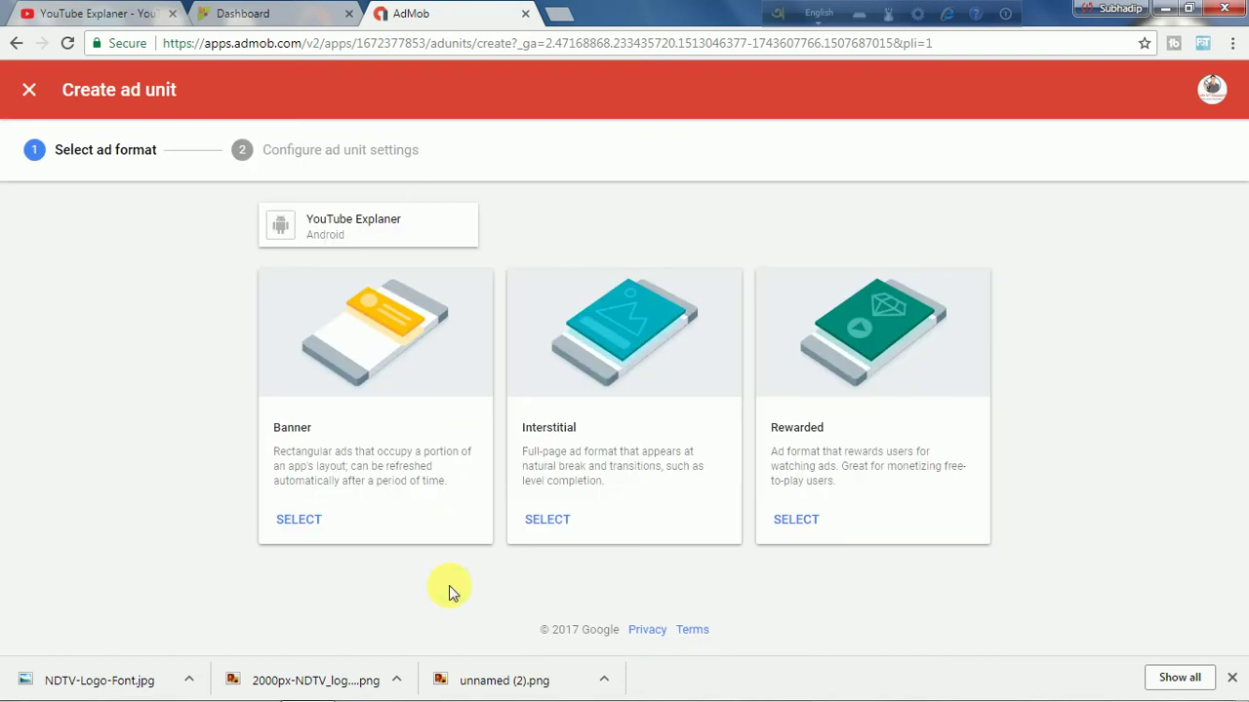
click(548, 517)
click(463, 370)
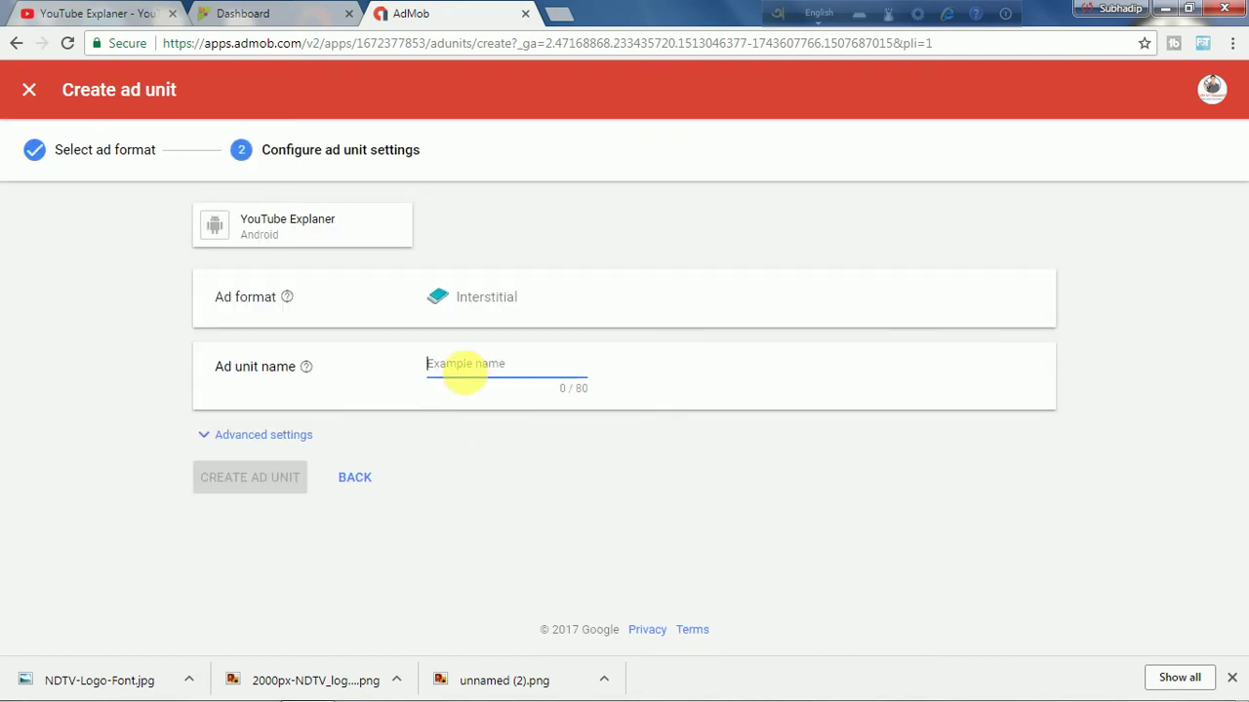
text(I)
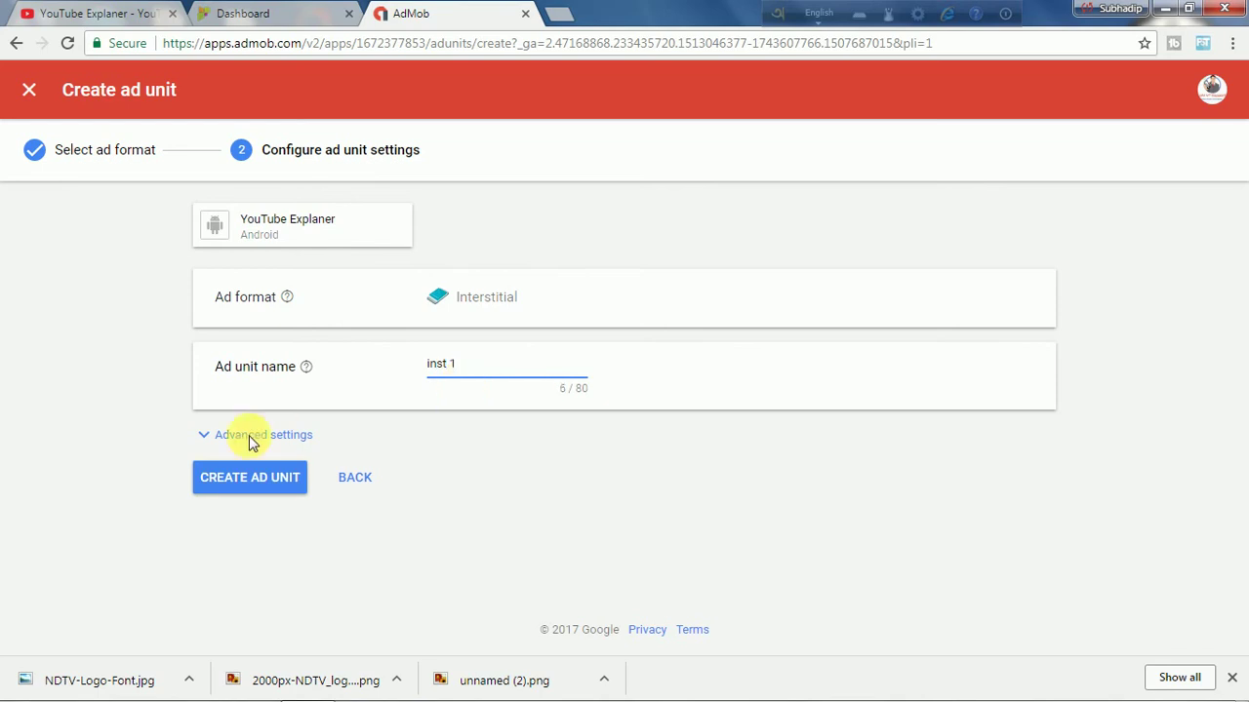
click(253, 470)
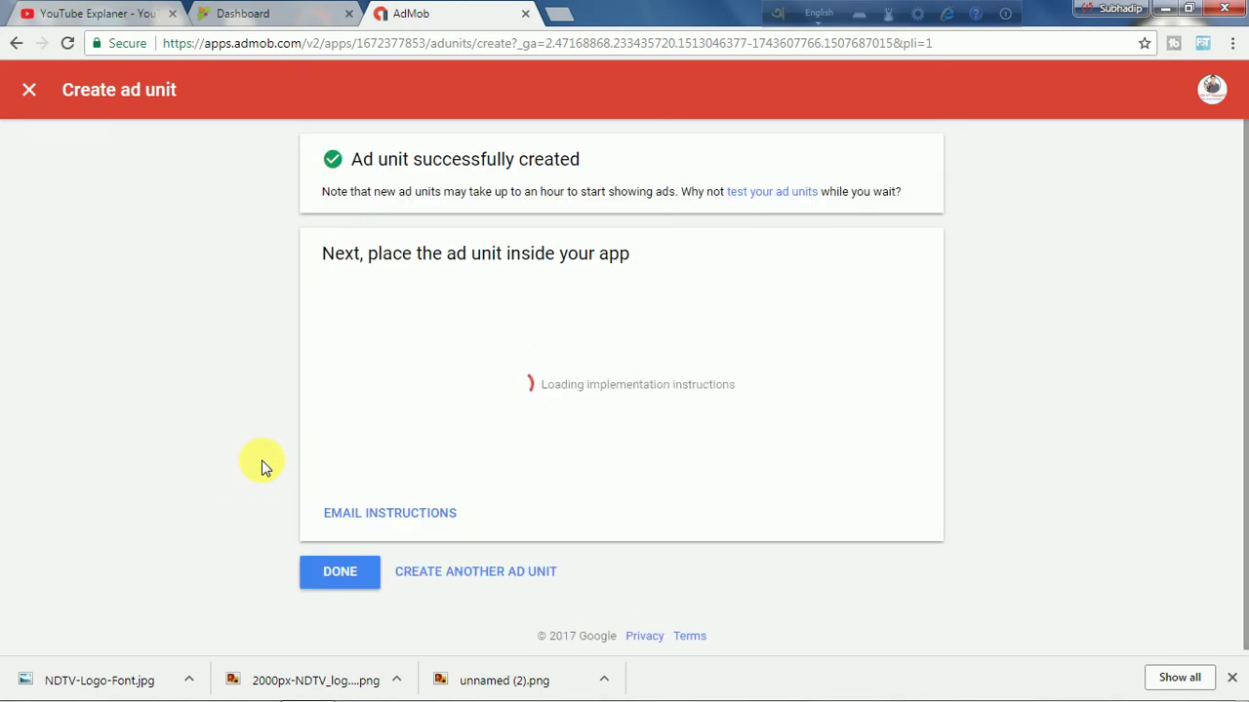
click(371, 583)
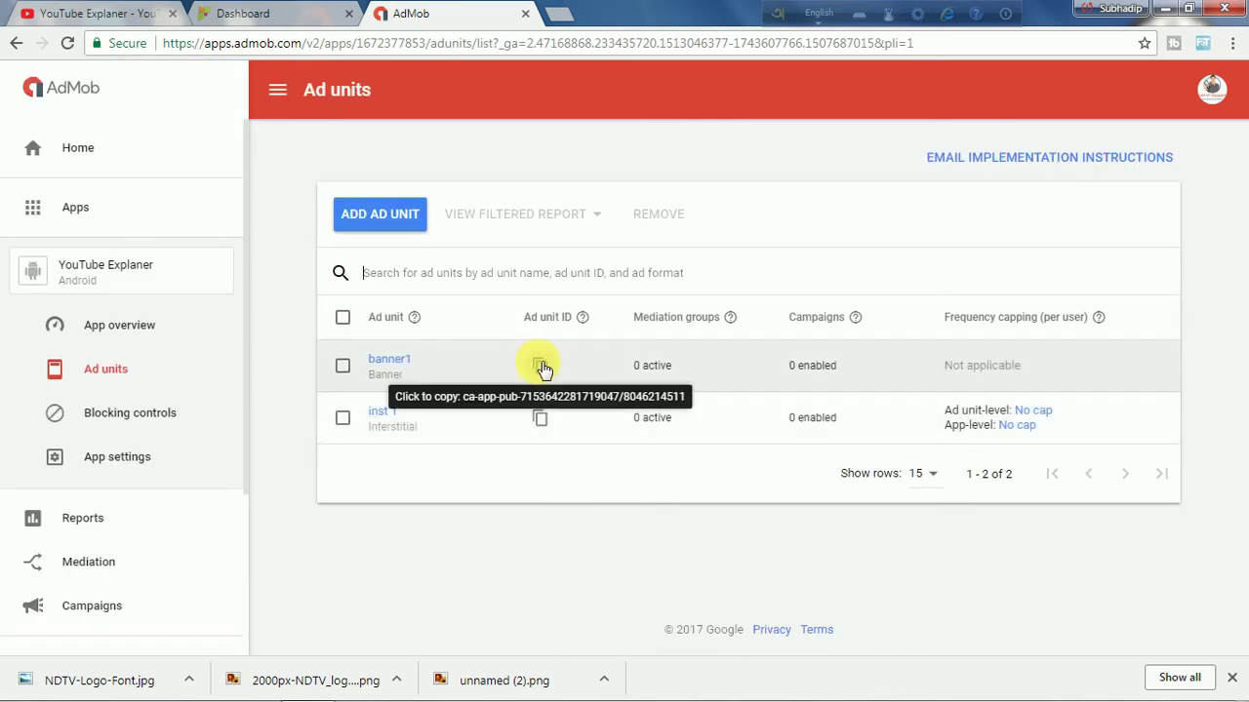
- Set AppsGeyser banner ads to AdMob and paste in the banner1 ad unit ID
click(542, 367)
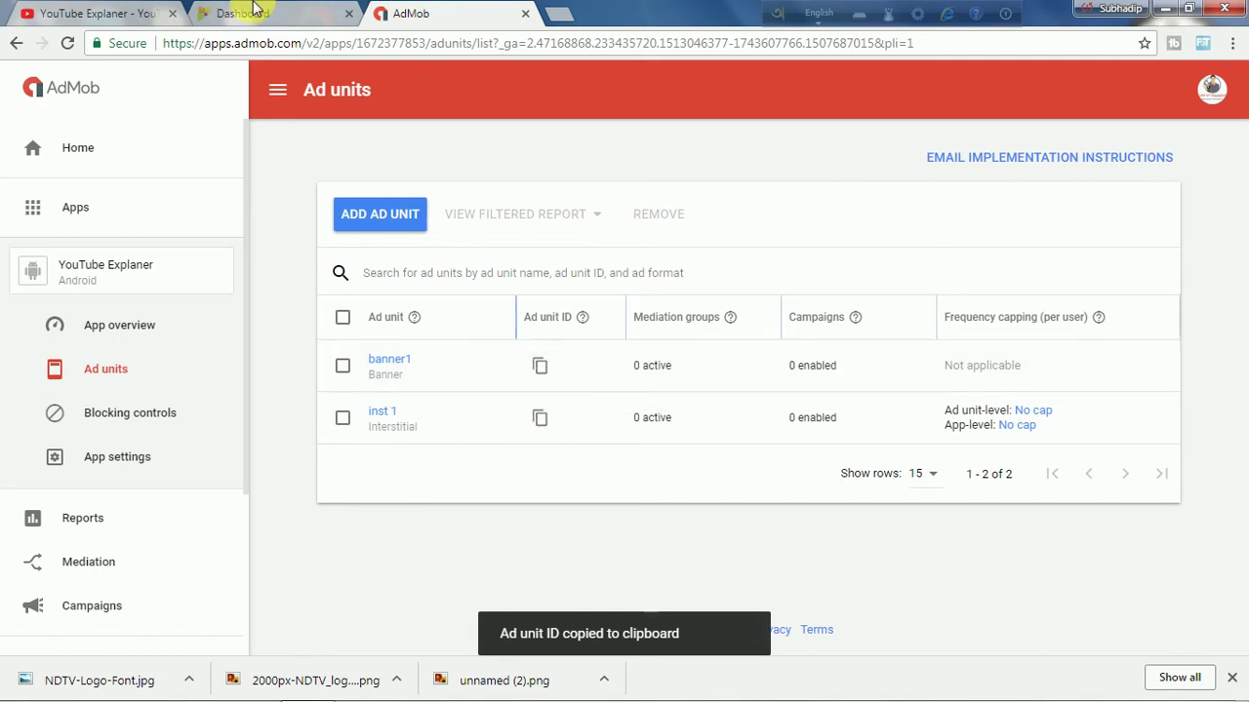
click(255, 11)
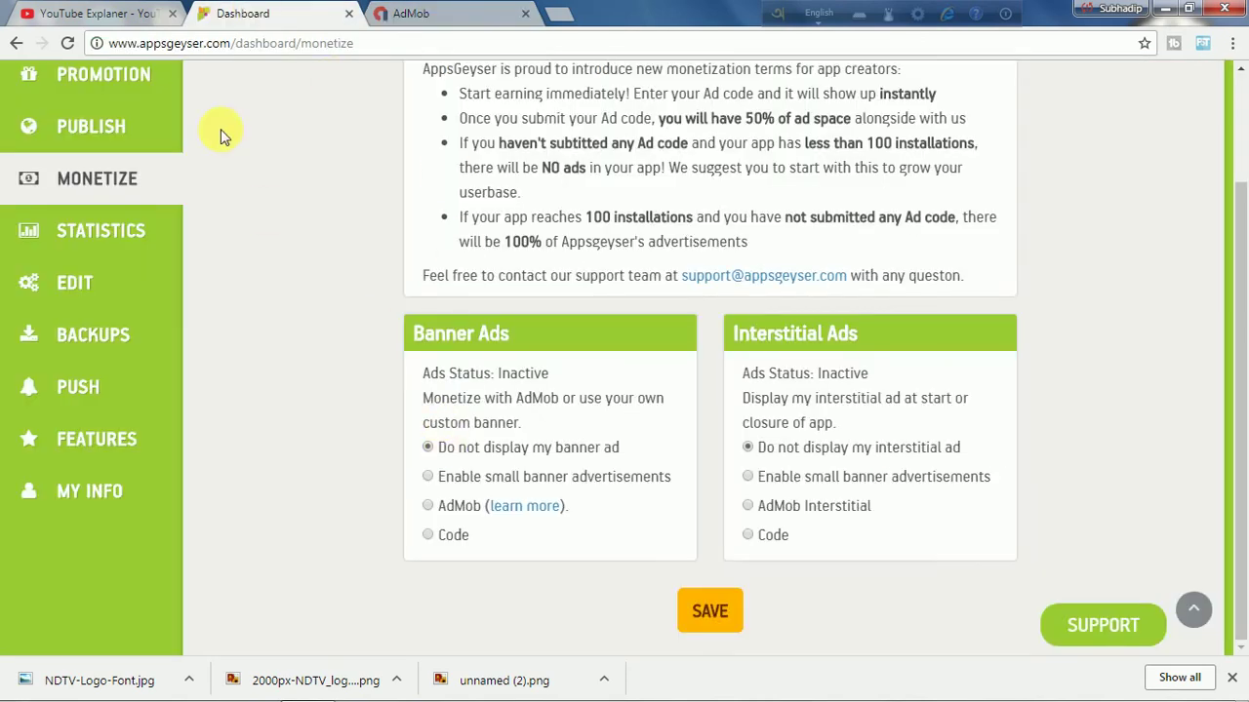
click(427, 505)
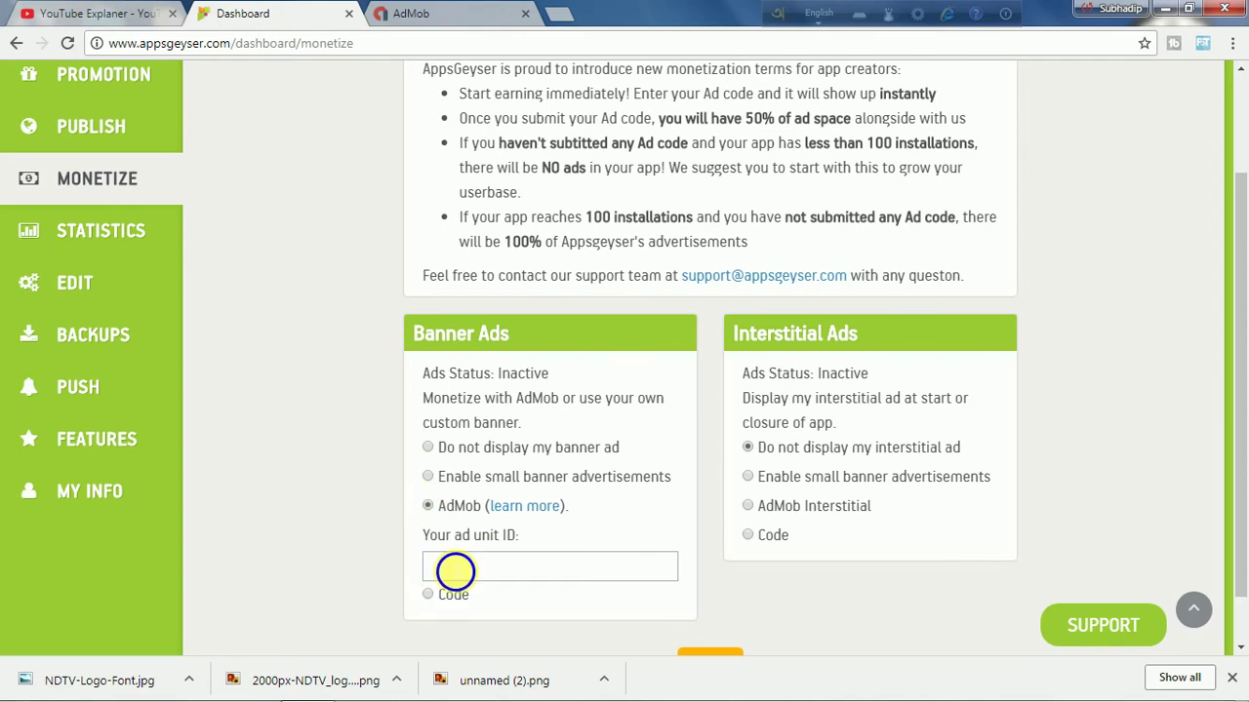
right_click(449, 568)
click(494, 421)
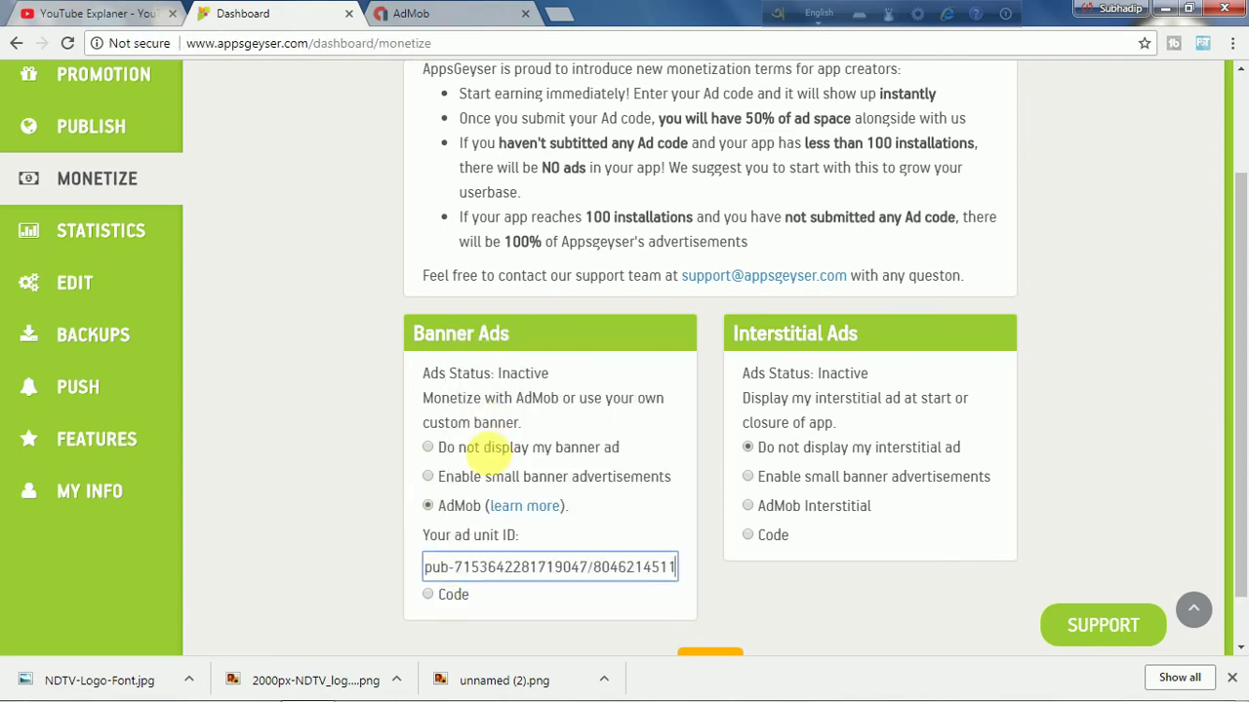
- Set interstitial ads to AdMob Interstitial, paste the inst 1 ad unit ID, and save
click(749, 507)
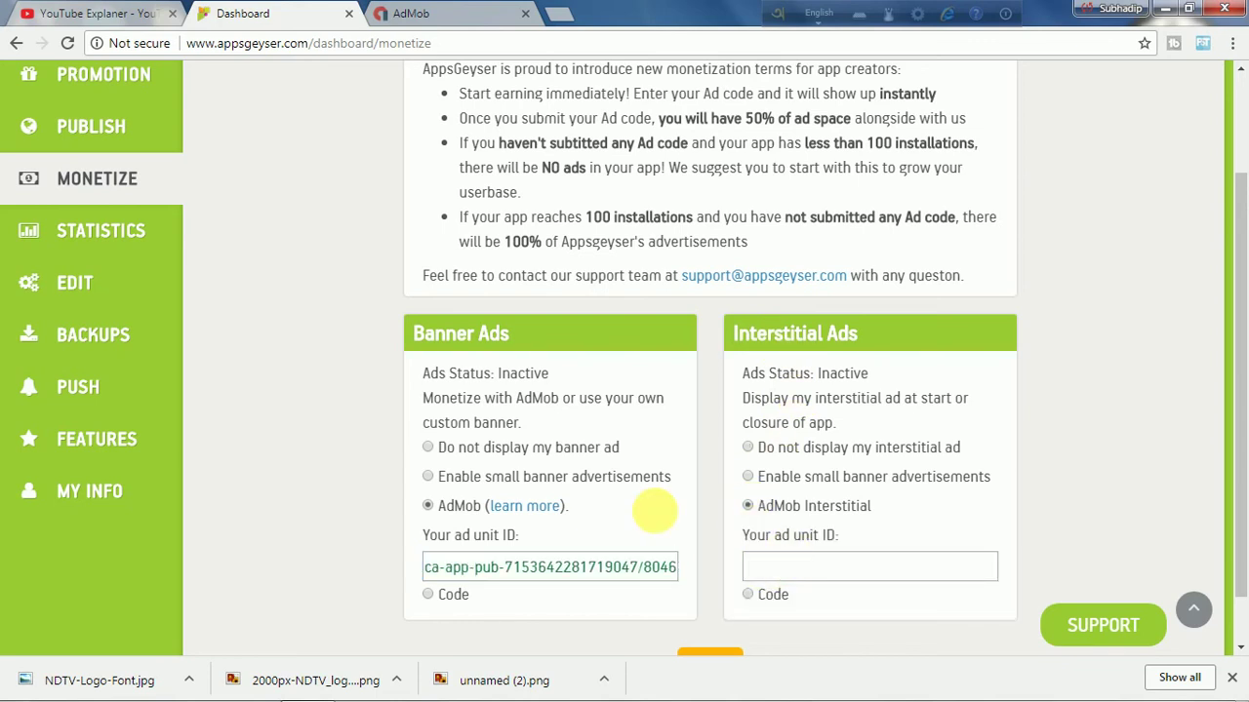
click(415, 13)
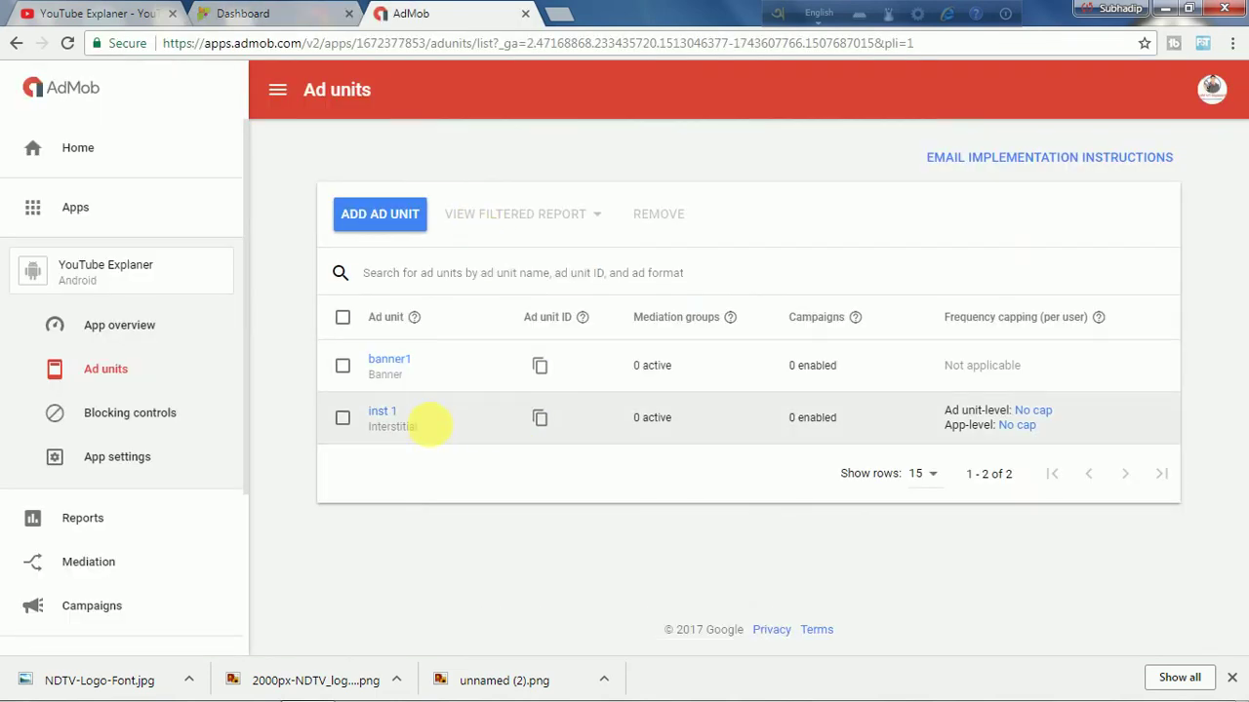
click(537, 417)
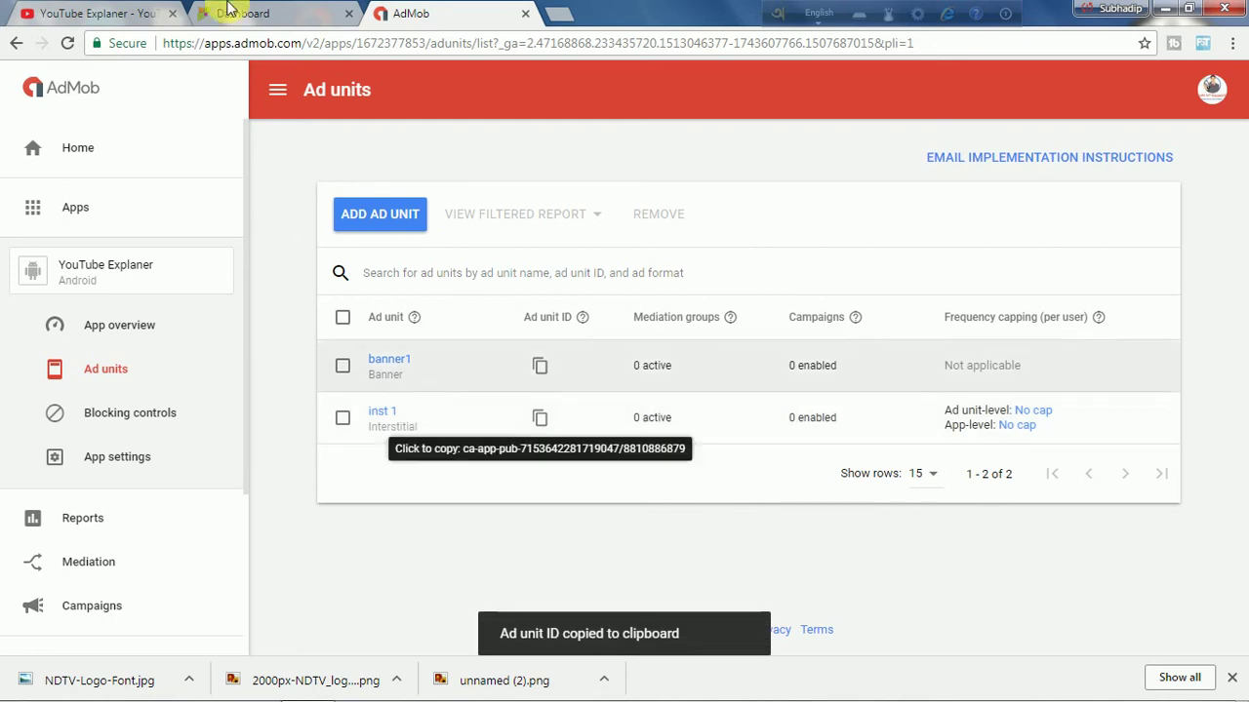
click(261, 10)
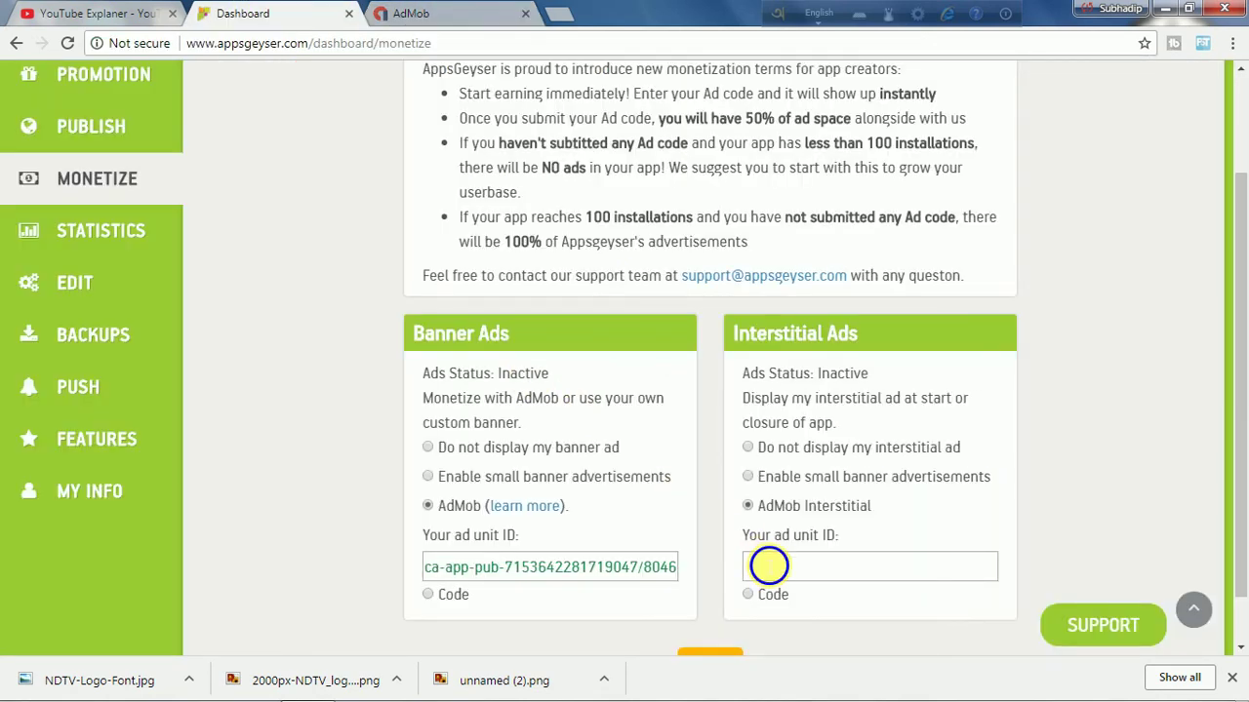
right_click(764, 566)
click(808, 415)
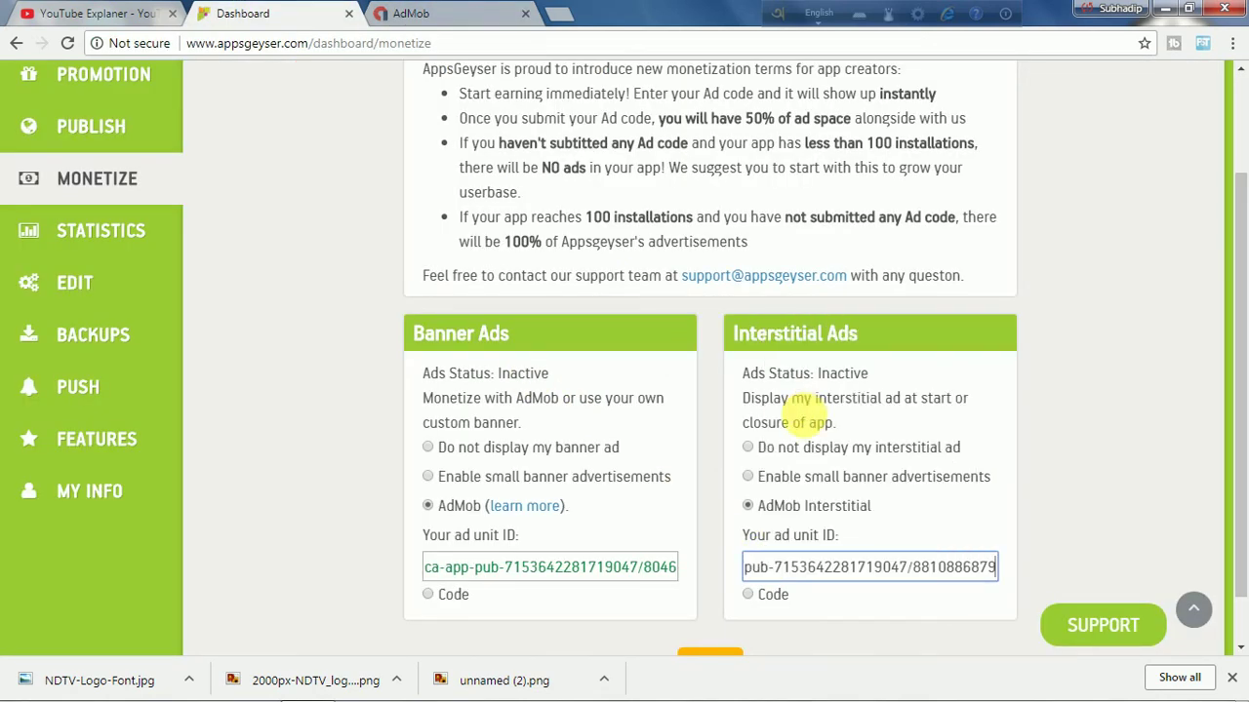
scroll(657, 373, down, 1)
click(709, 617)
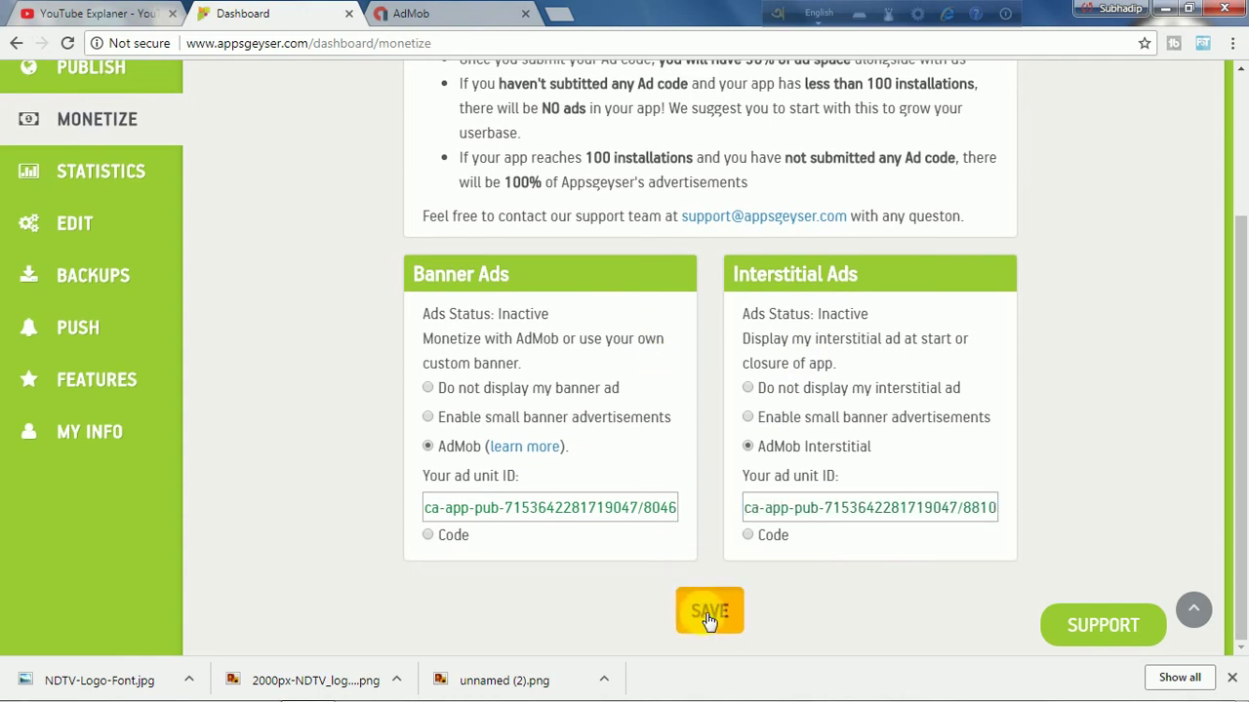
click(709, 619)
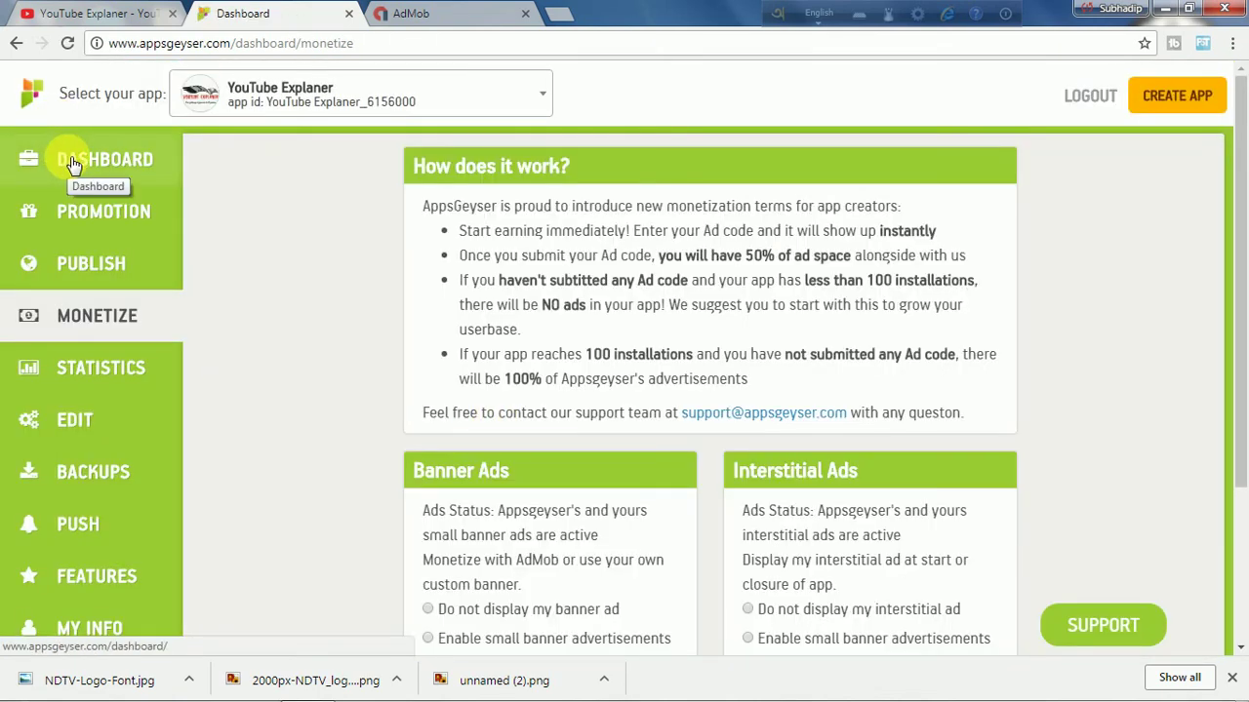
- Post the AppsGeyser referral link to Facebook from the dashboard's Refer a Friend section
click(68, 162)
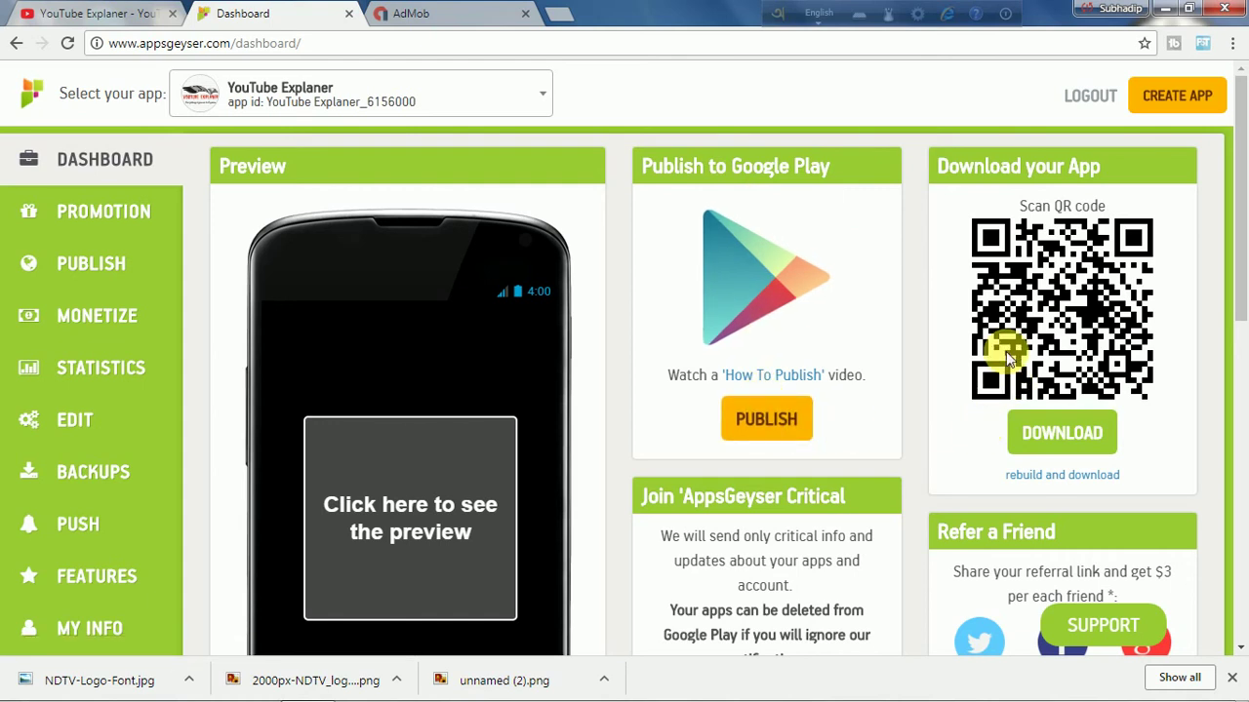
scroll(1014, 365, down, 1)
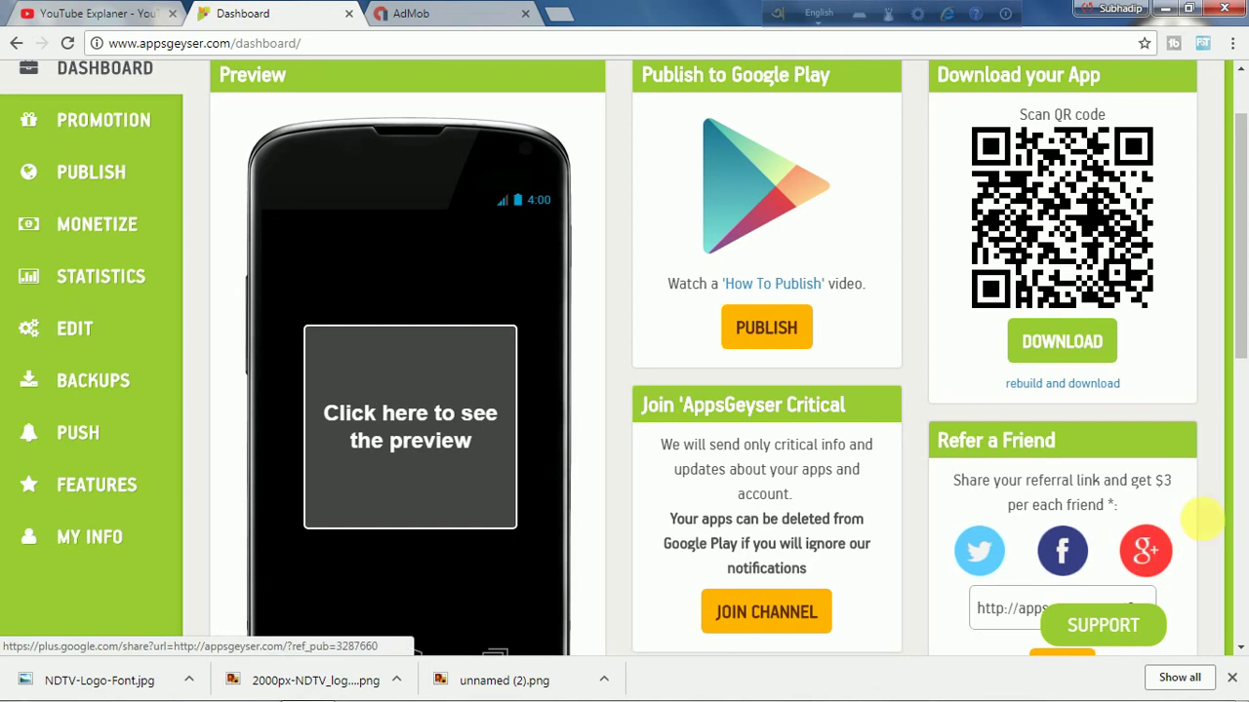
scroll(1124, 403, down, 1)
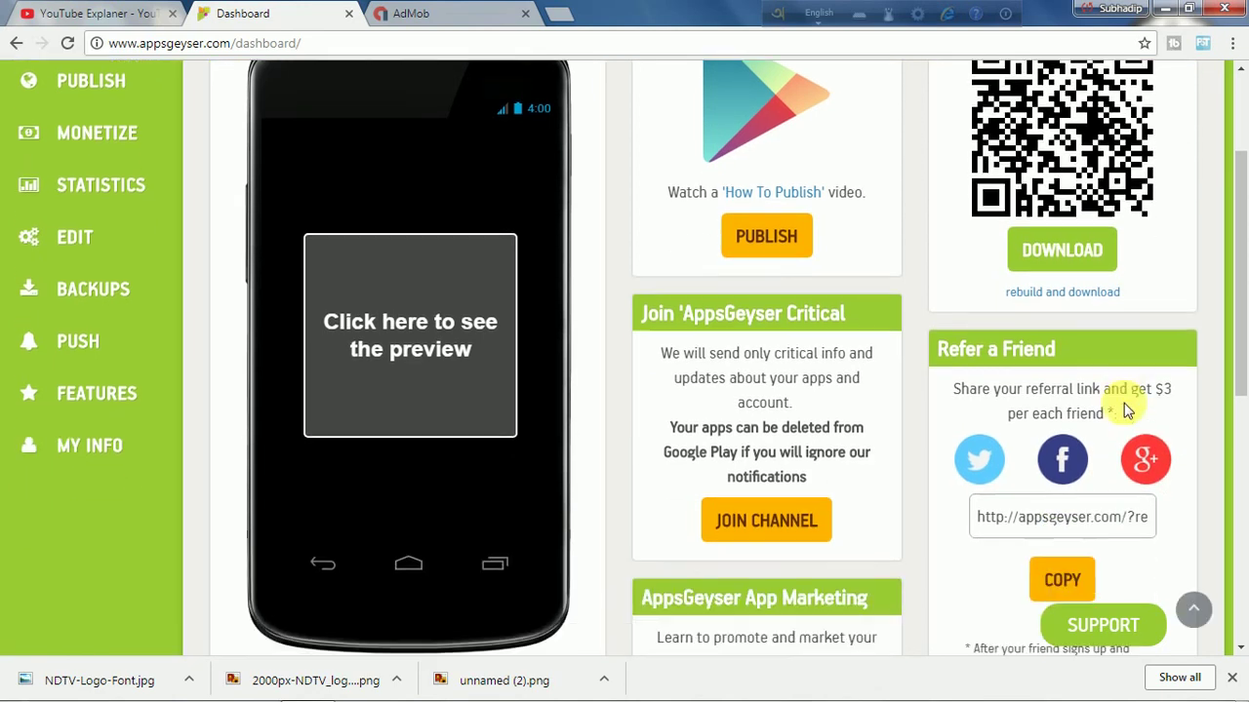
click(1063, 458)
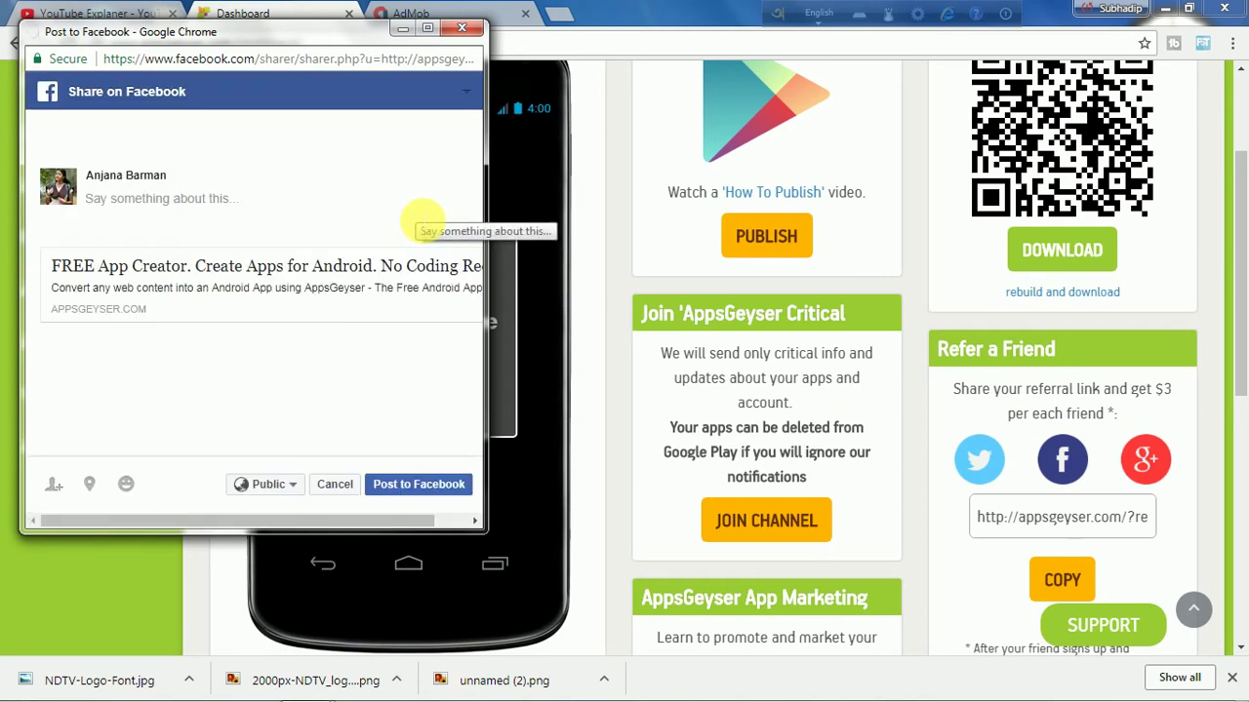
click(426, 502)
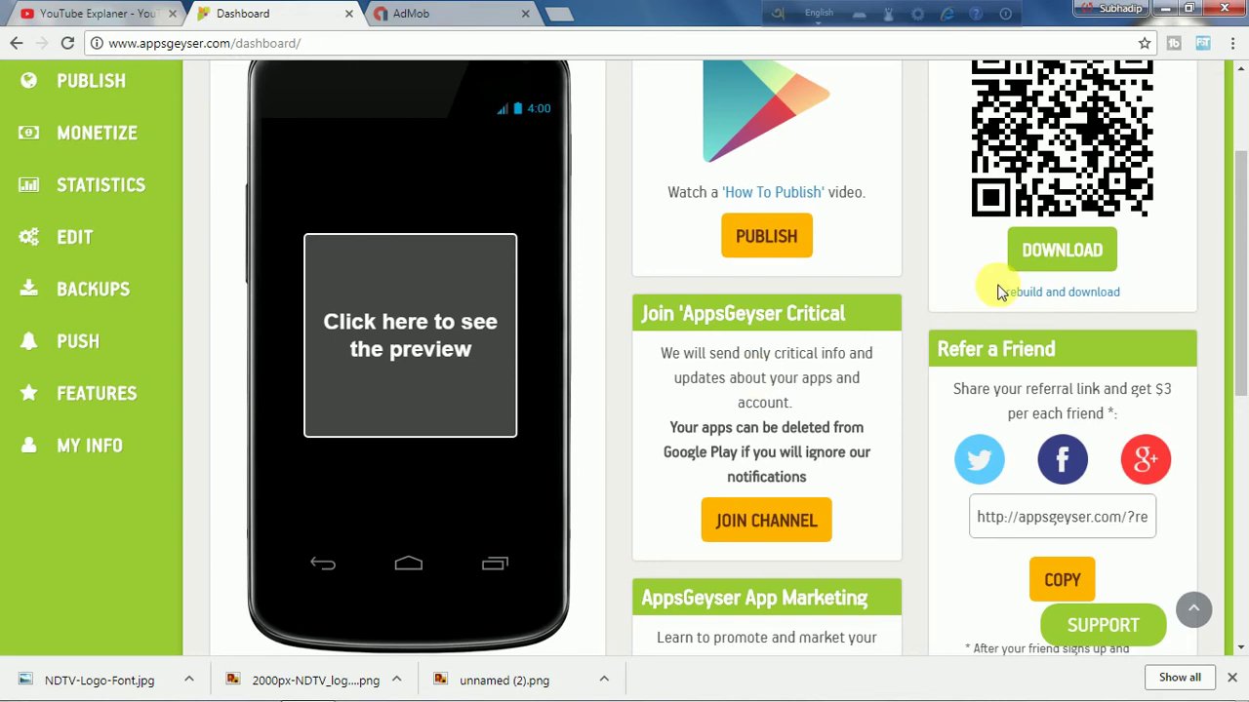
- Build the YouTube Explaner app via Download your App and start downloading the APK
click(1061, 250)
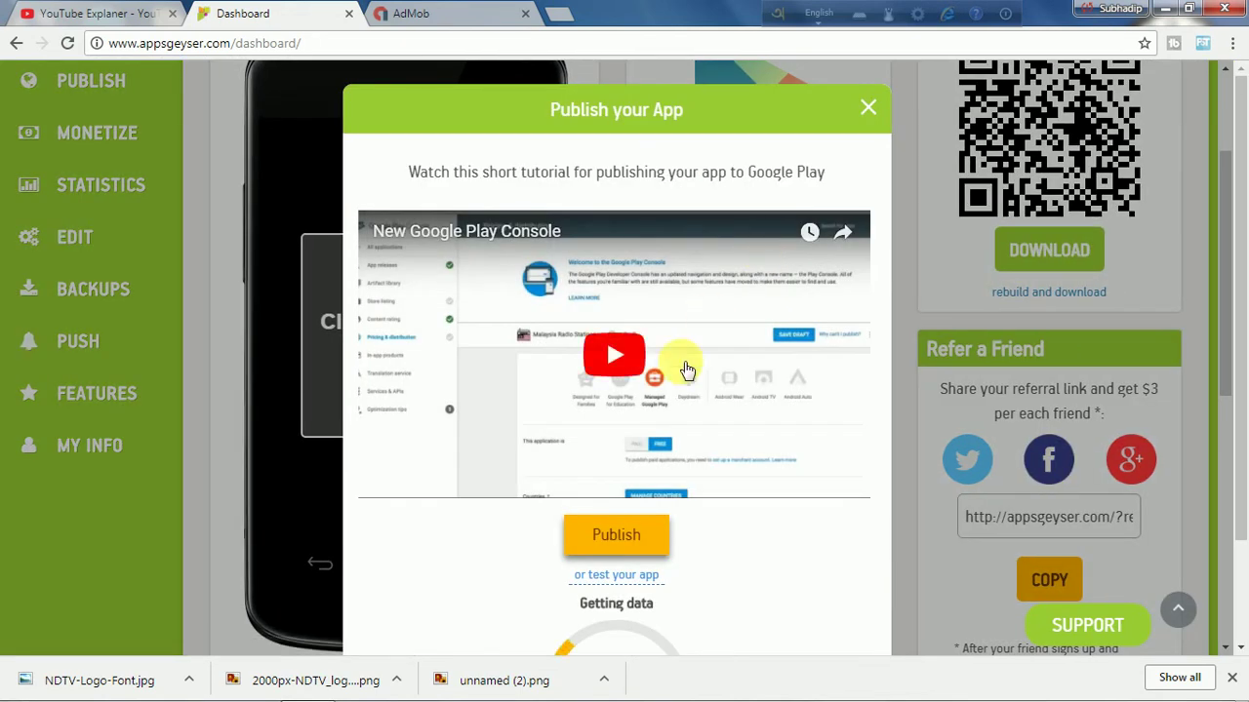
scroll(873, 214, down, 3)
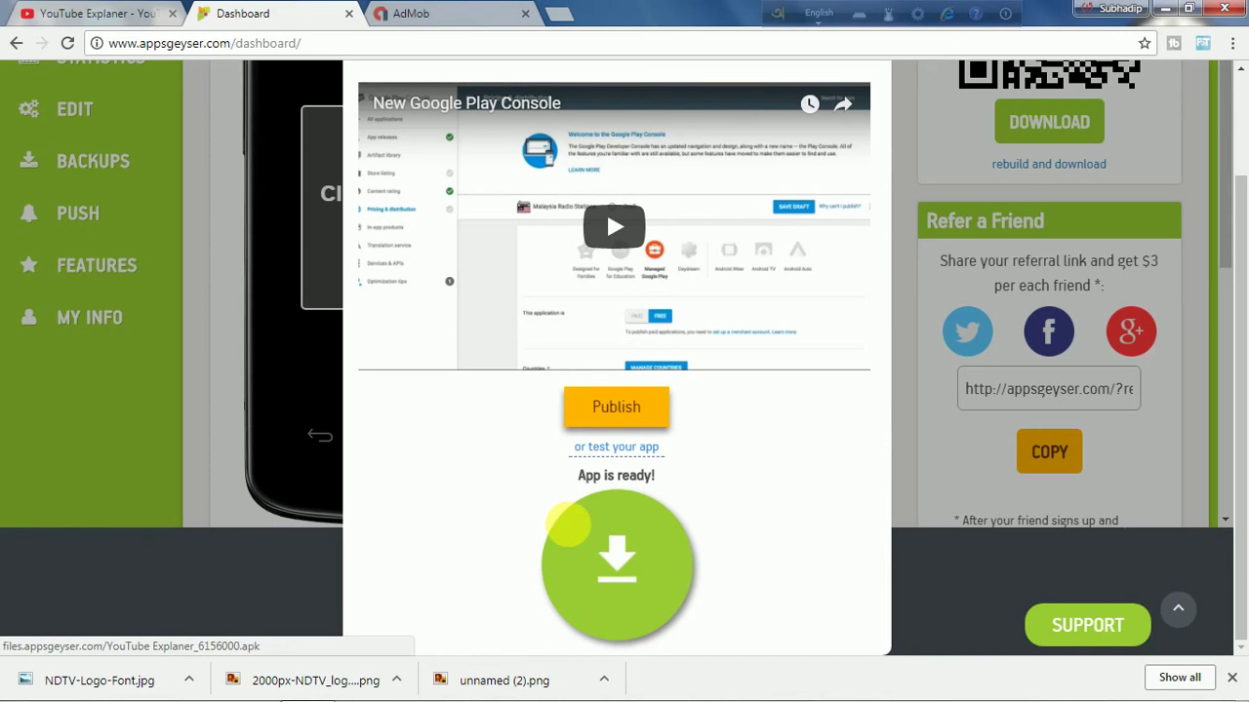
click(597, 542)
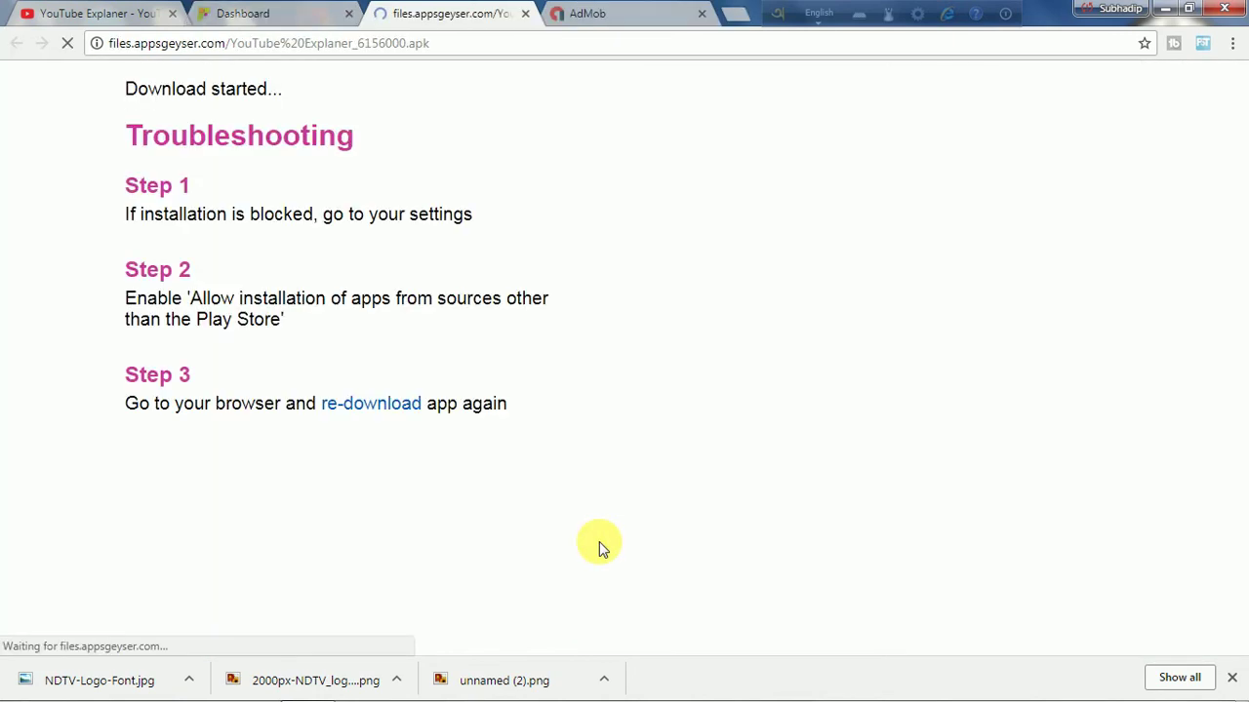